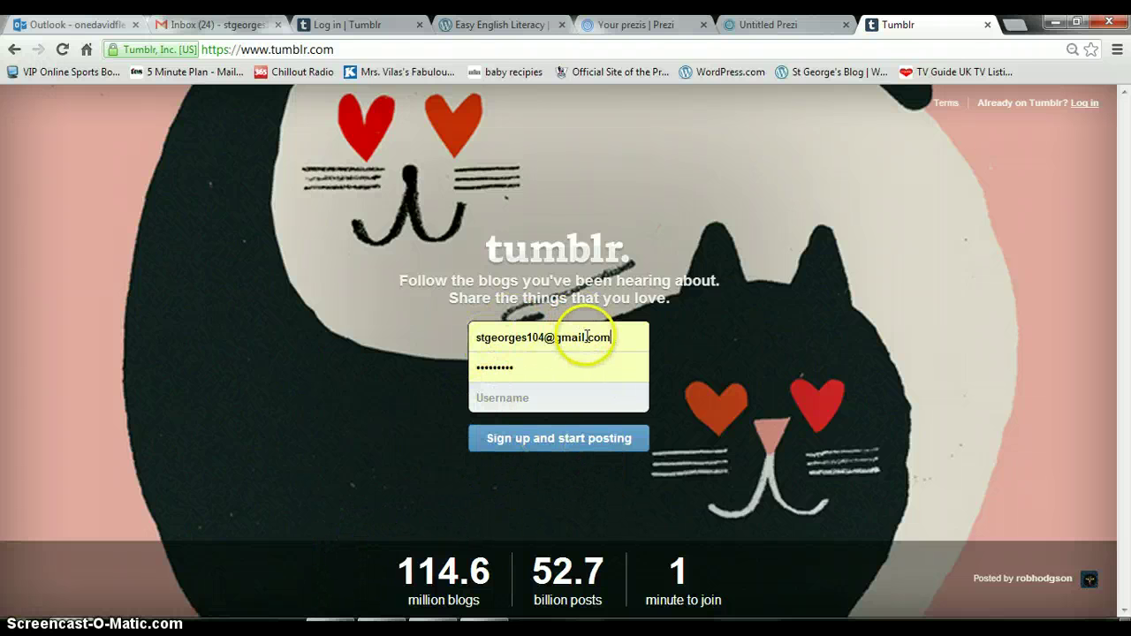
Replace the autofilled e-mail with a new Gmail address in the sign-up form.
key(BackSpace)
key(BackSpace)
key(BackSpace)
key(BackSpace)
key(BackSpace)
key(BackSpace)
key(BackSpace)
key(BackSpace)
key(BackSpace)
key(BackSpace)
key(BackSpace)
key(BackSpace)
key(BackSpace)
key(BackSpace)
key(BackSpace)
key(BackSpace)
key(BackSpace)
key(BackSpace)
key(BackSpace)
key(BackSpace)
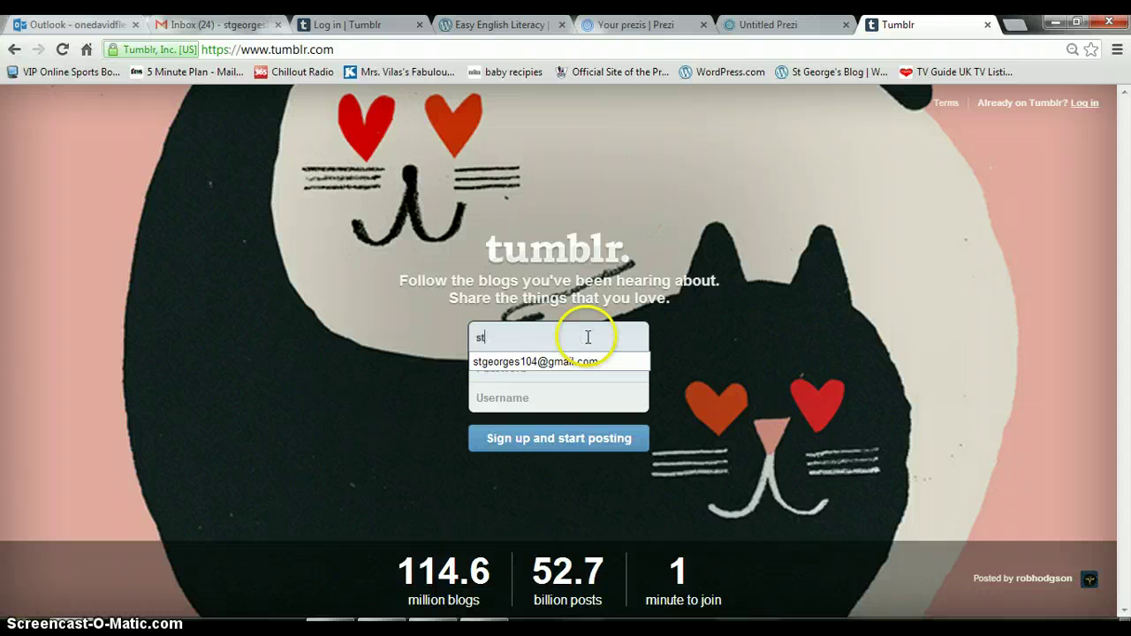
key(BackSpace)
key(BackSpace)
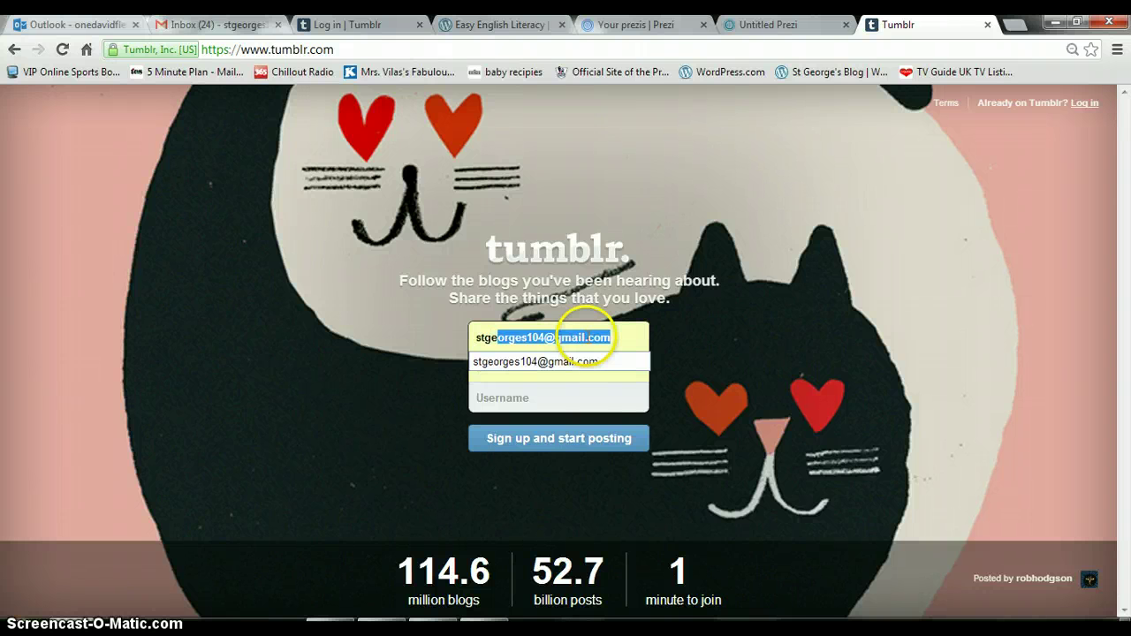
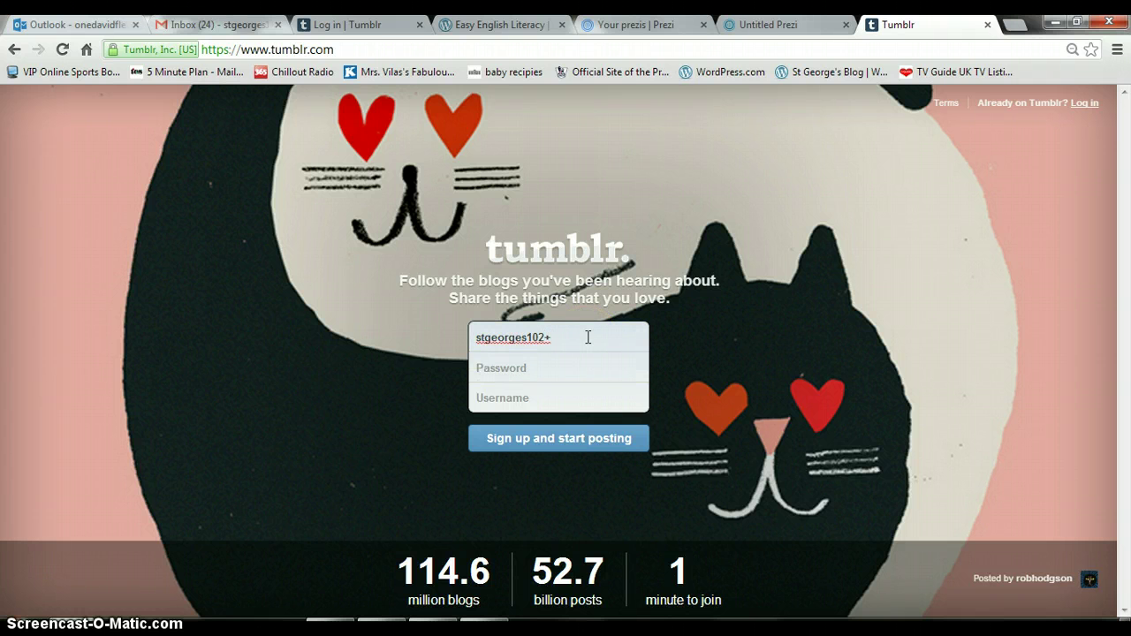
click(498, 378)
click(561, 351)
text(@)
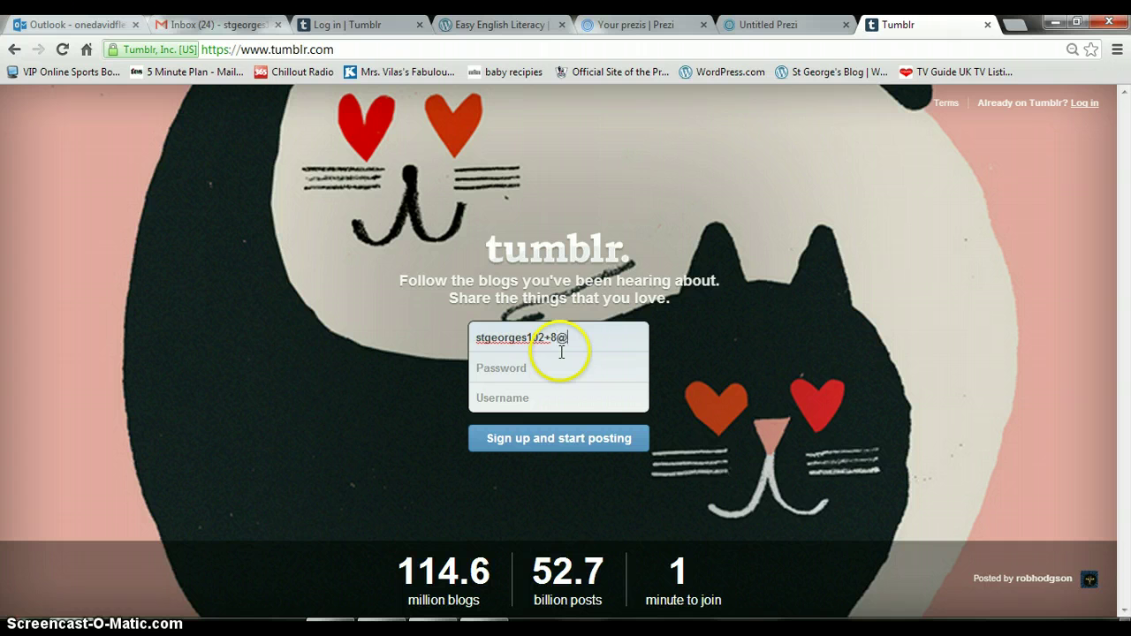
text(gmail.com)
Enter the account password and type the chosen username.
click(526, 369)
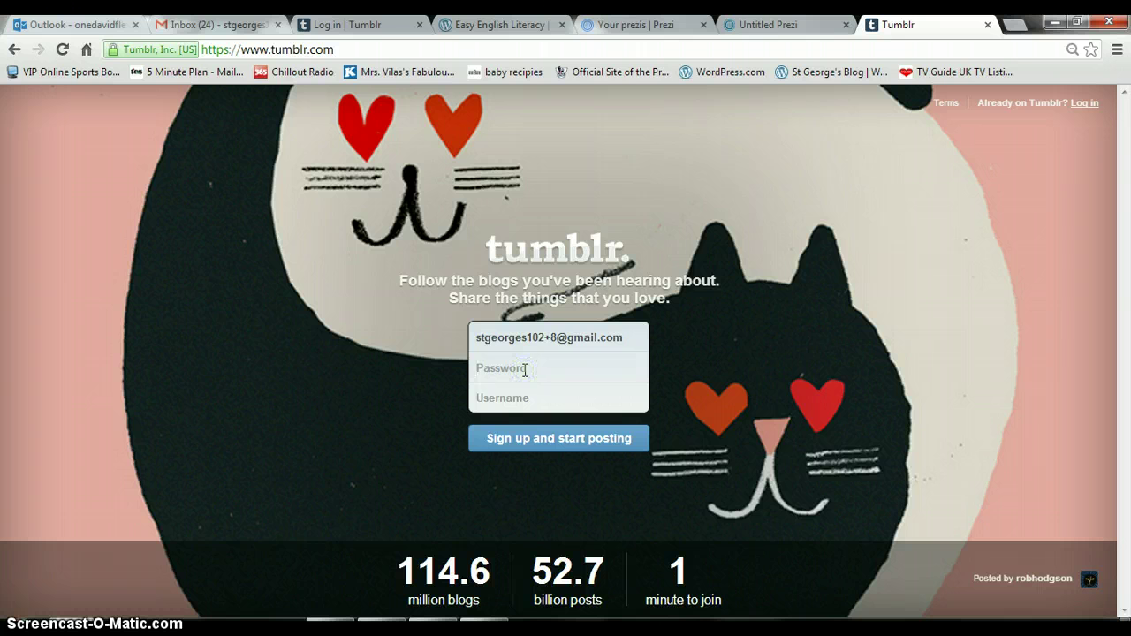
text(*********)
click(505, 399)
text(stgeor)
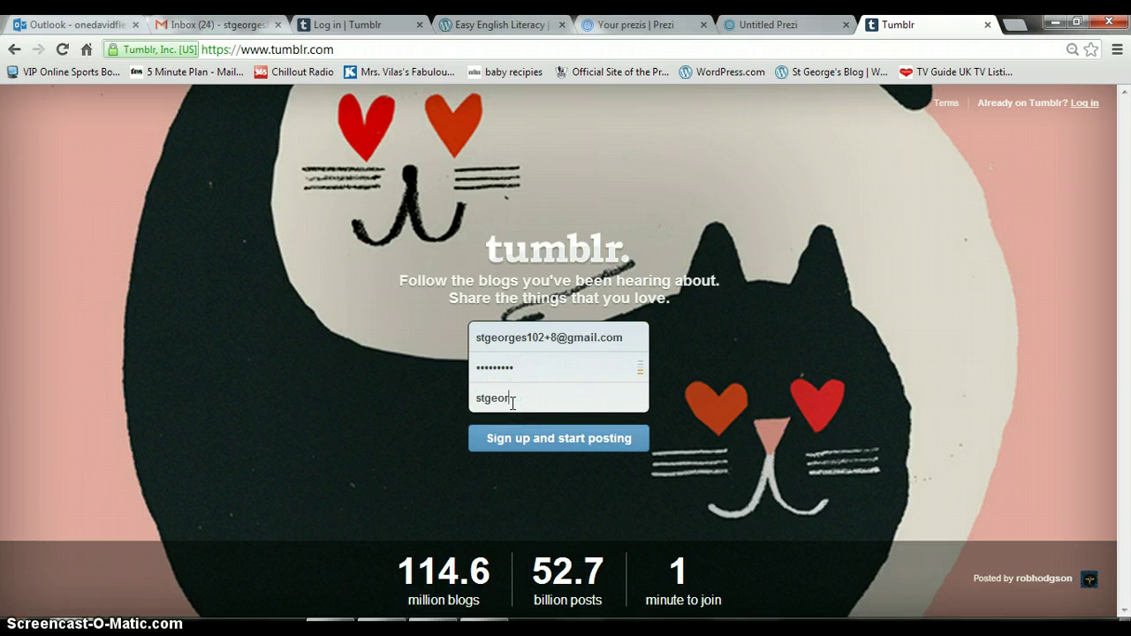
text(ges111)
Submit the sign-up details, give the age as 13 and accept the Terms of Service.
click(517, 435)
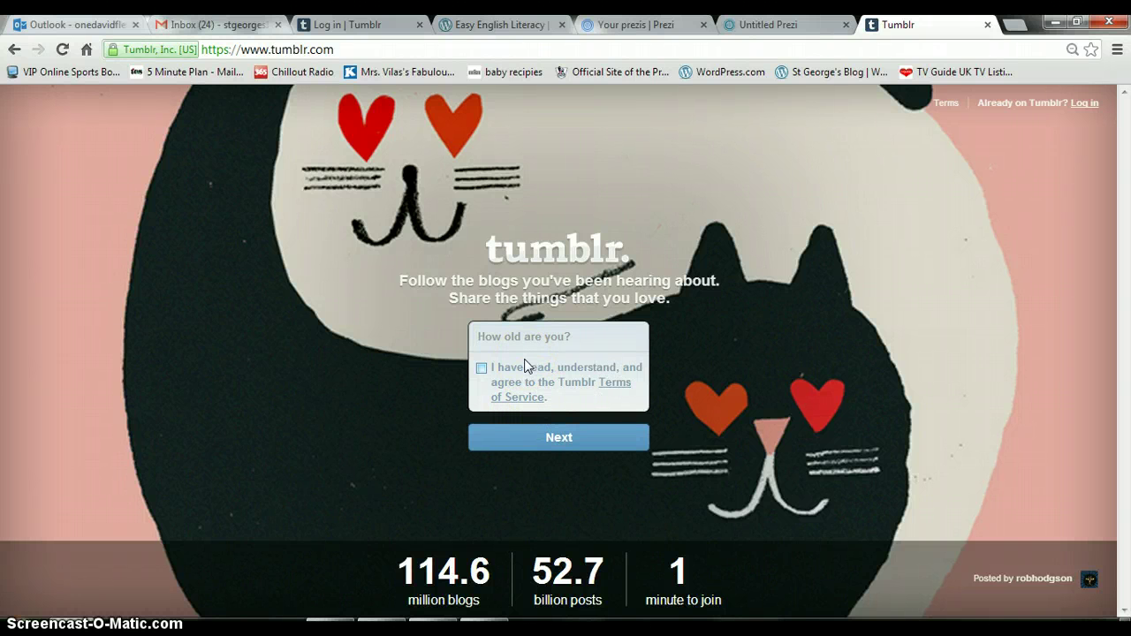
click(507, 337)
text(13 years old)
click(481, 369)
Continue to verification, enter the captcha words and finish sign-up with Done!
click(546, 437)
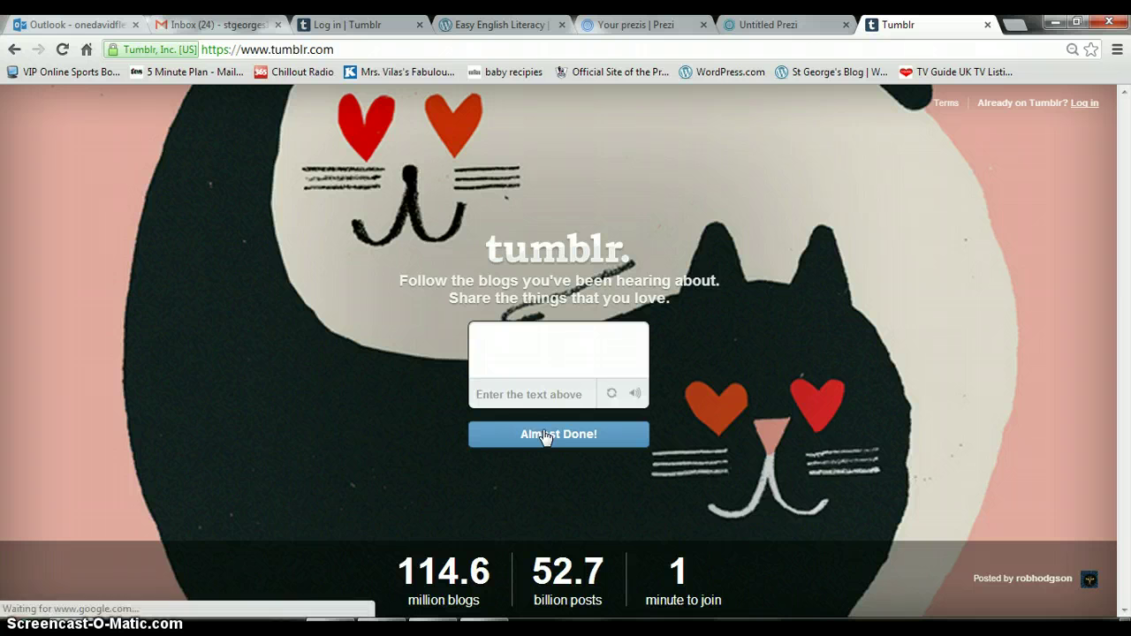
click(522, 404)
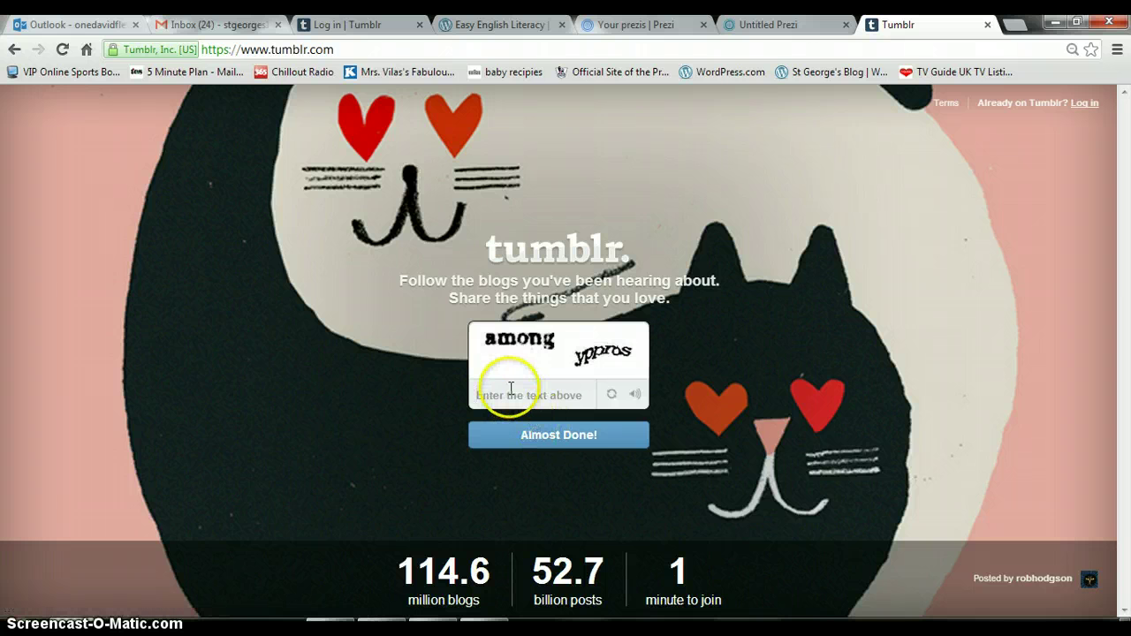
text(among )
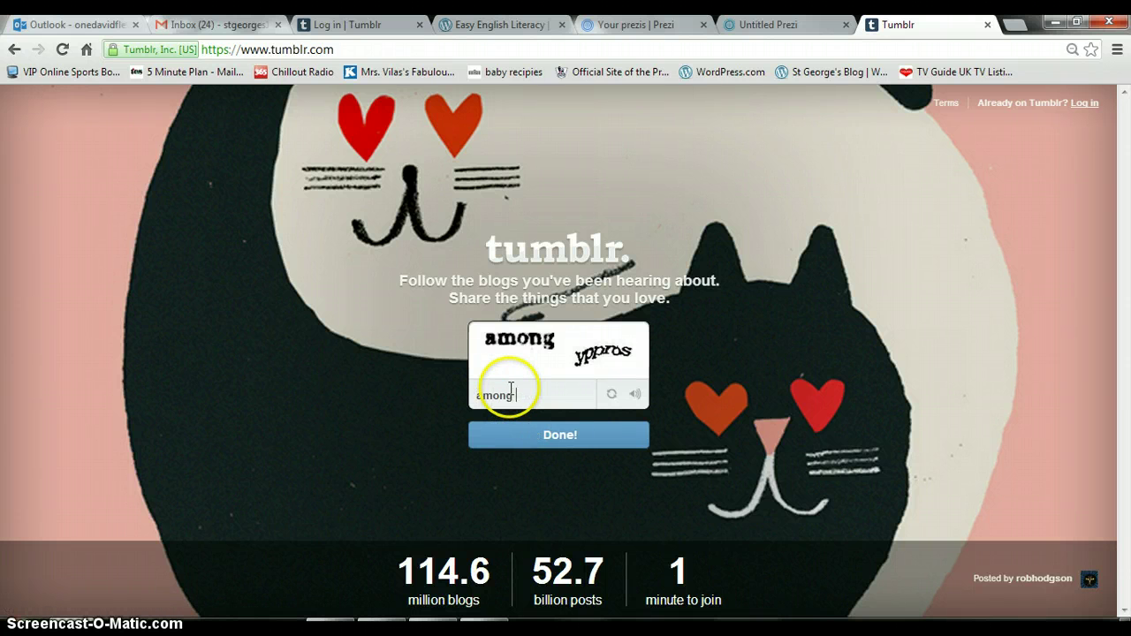
text(yppros)
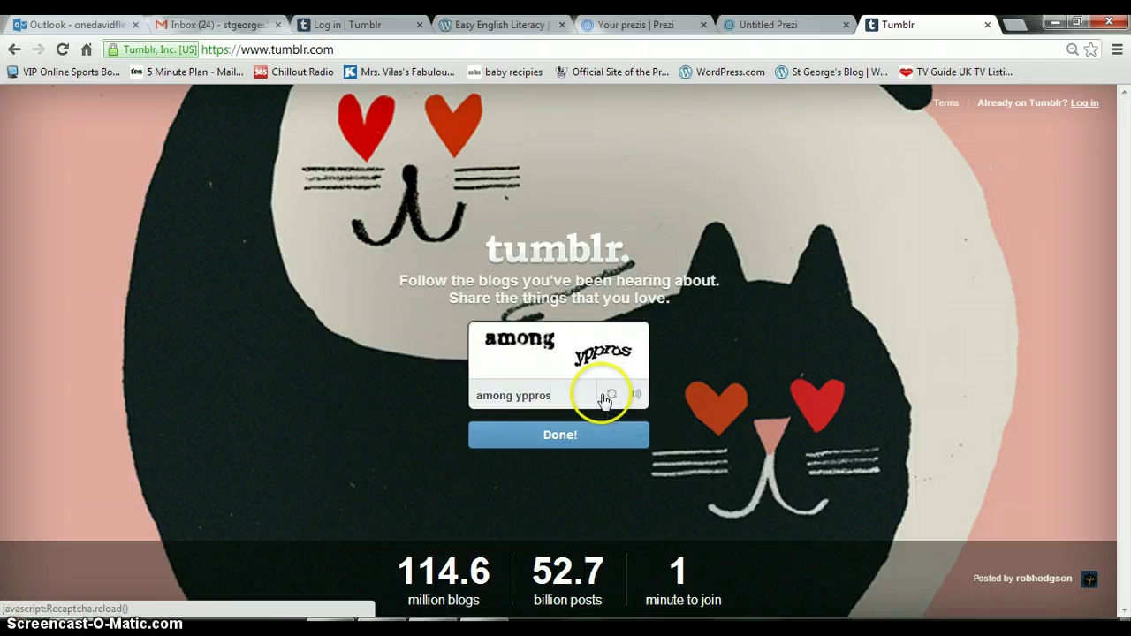
click(561, 438)
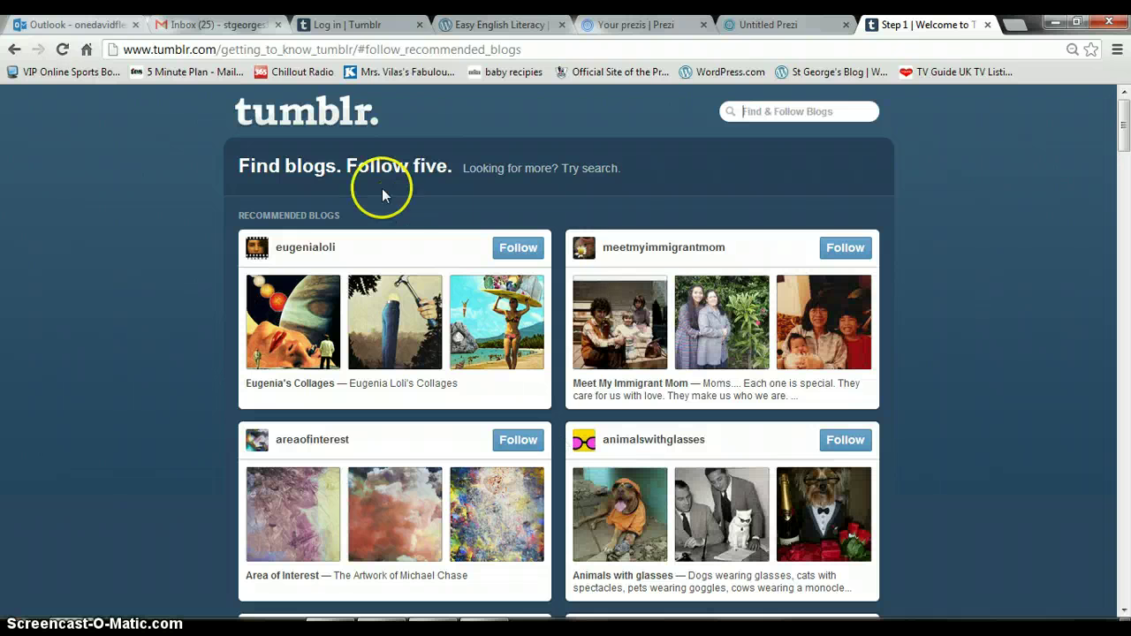
click(300, 50)
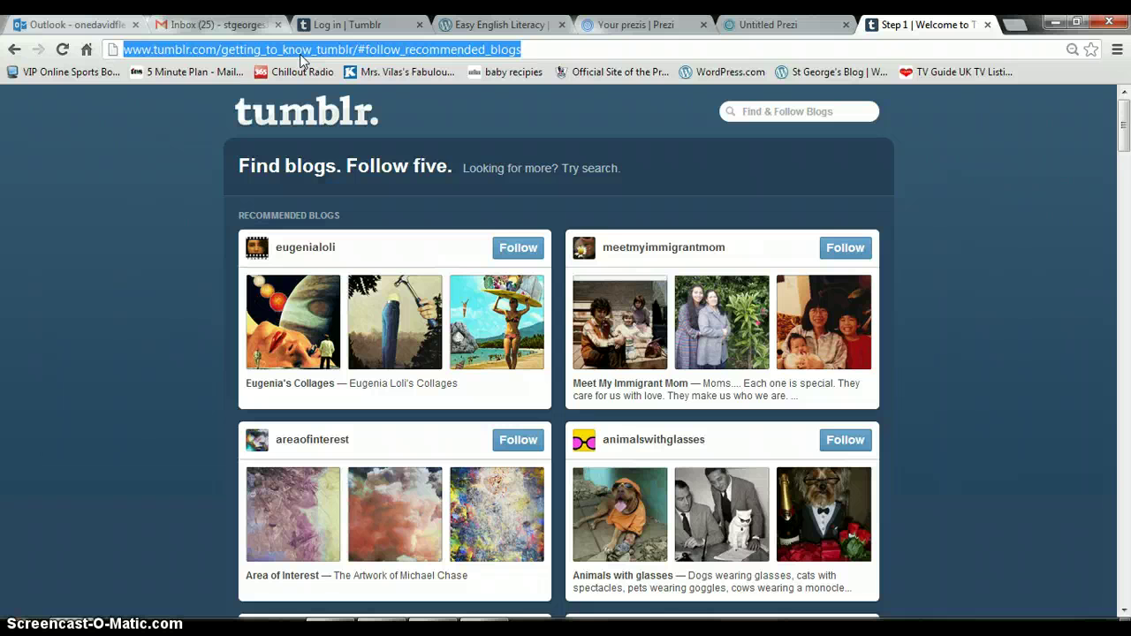
text(www)
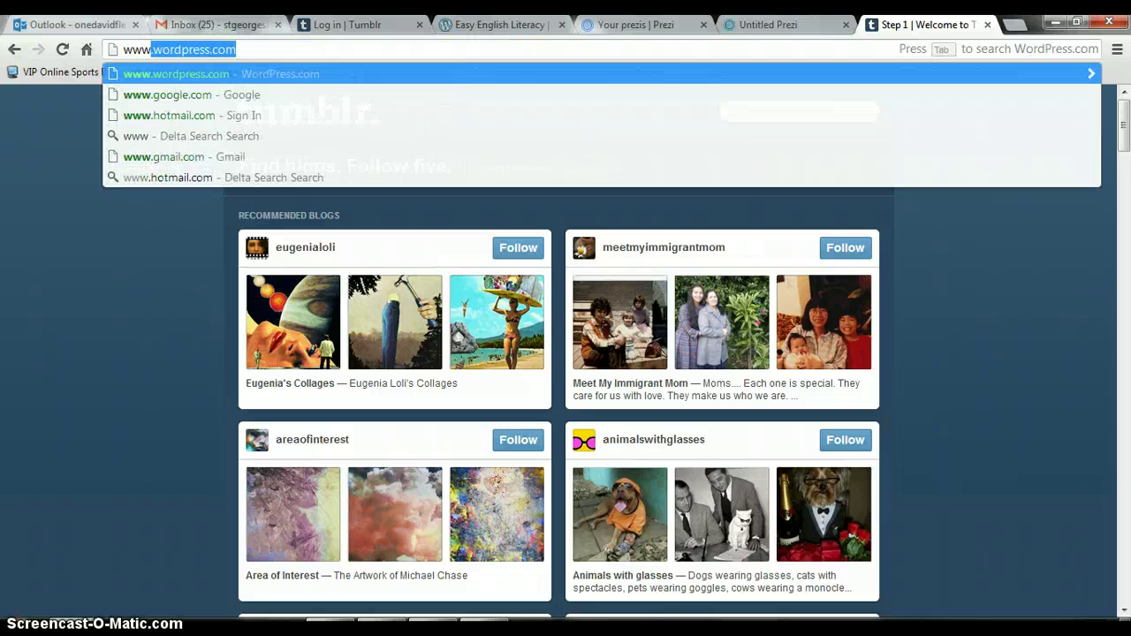
text(.tumblr)
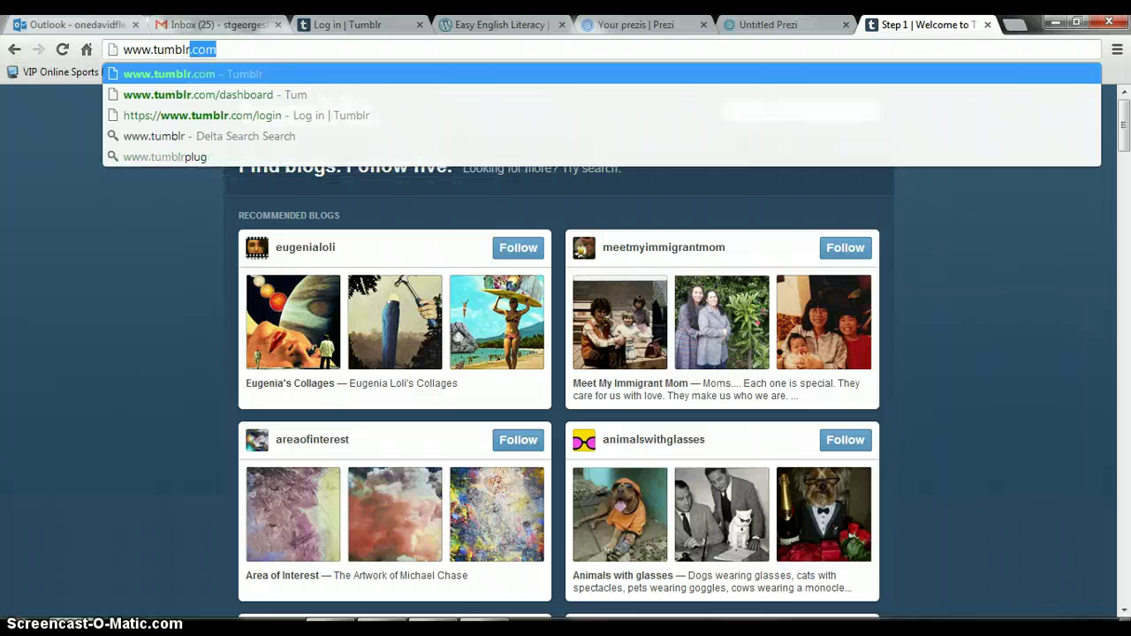
text(.com)
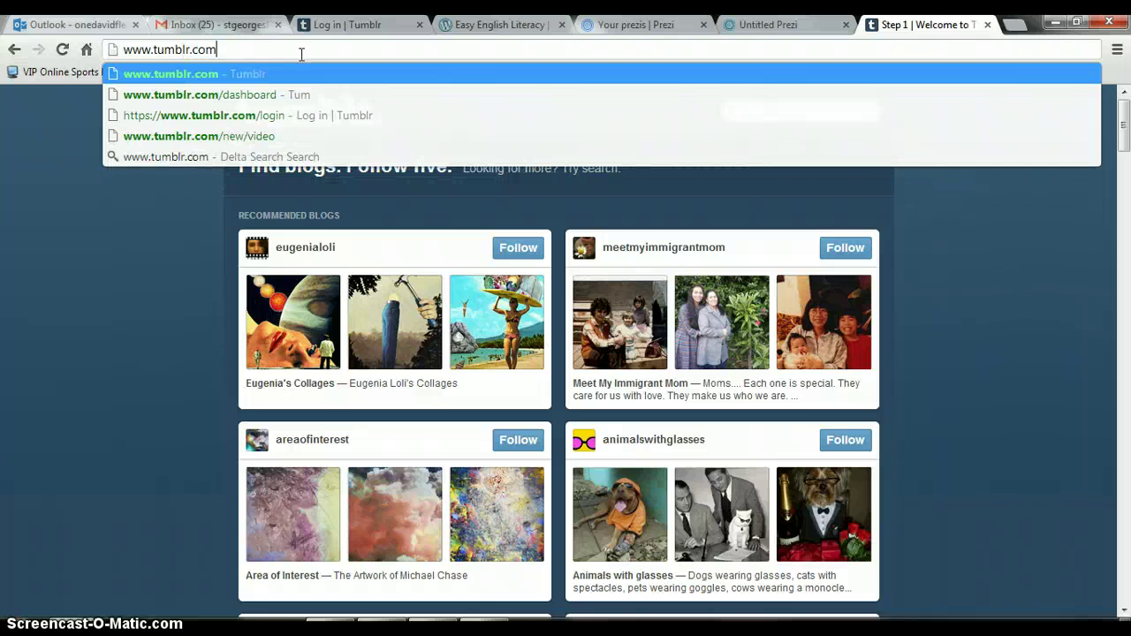
key(Return)
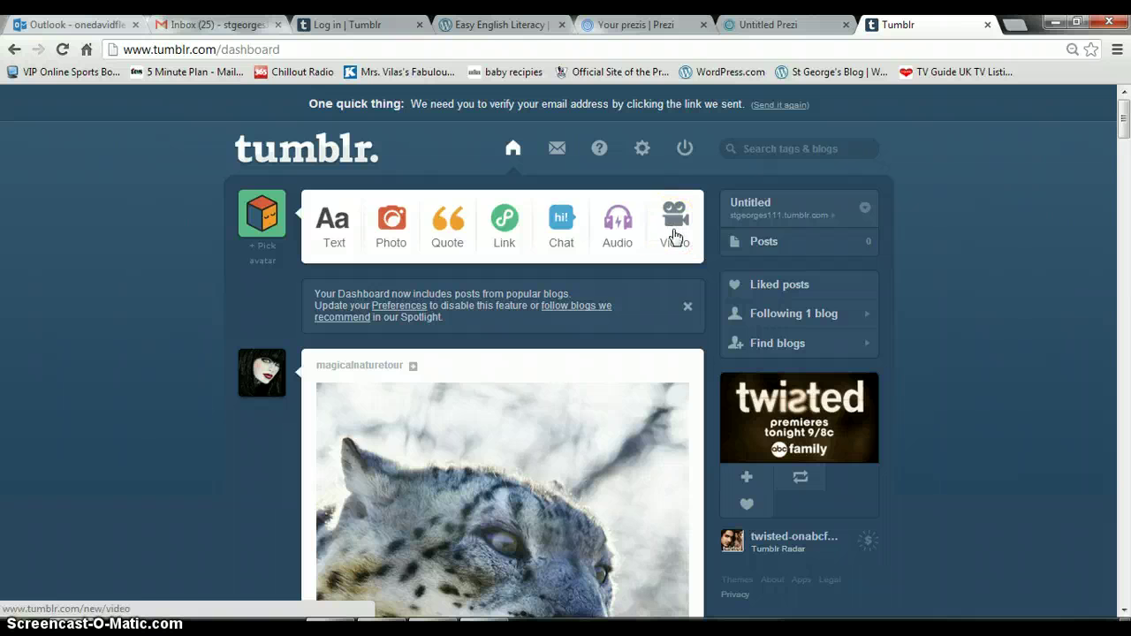
Start a new video post, then open a blank browser tab beside it.
click(674, 235)
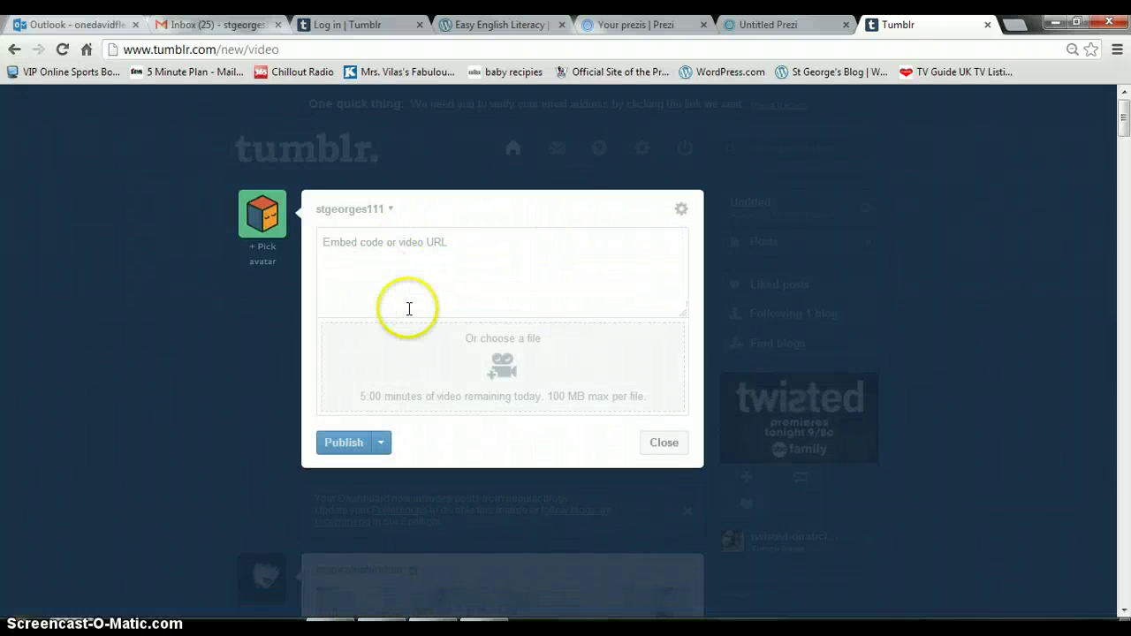
click(412, 247)
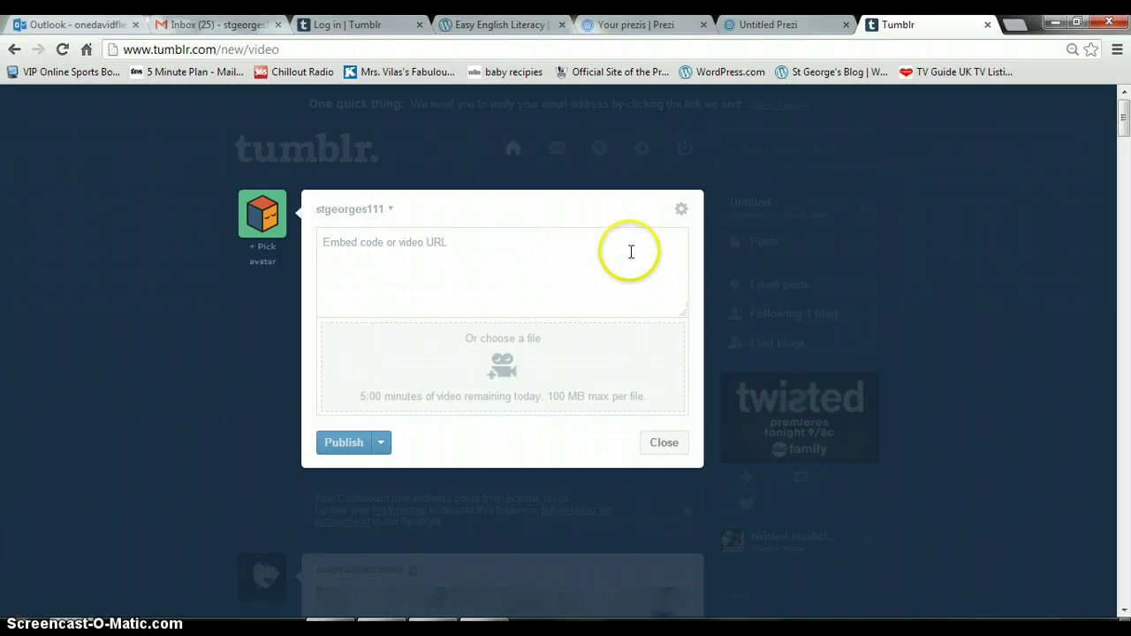
click(1014, 27)
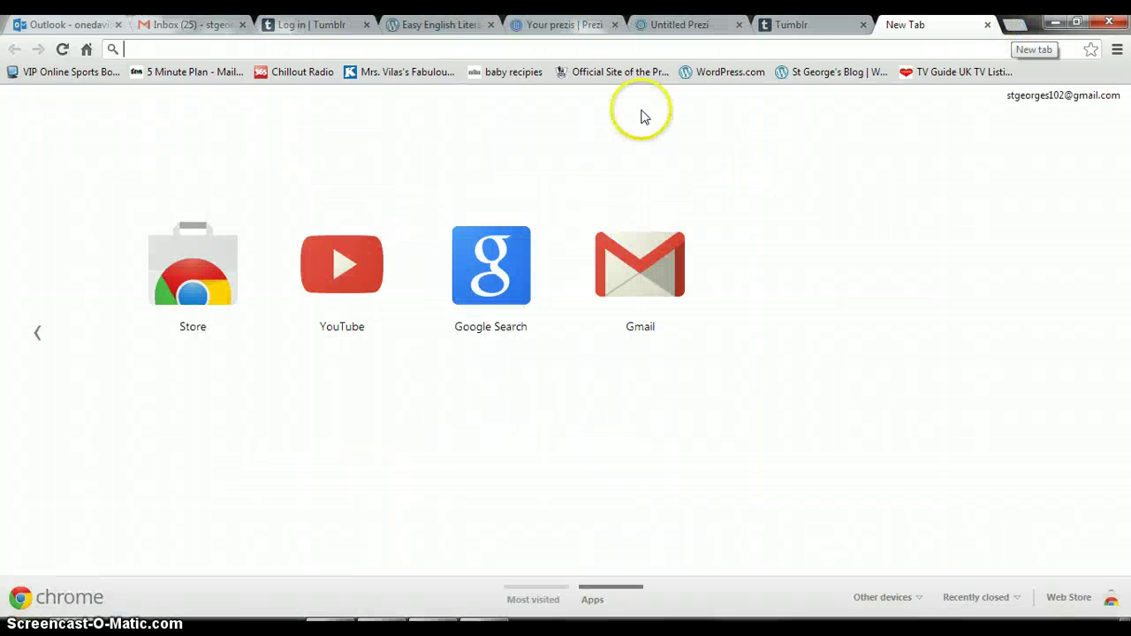
Search YouTube for 'spain world cup' and open the Spain - World Cup 2010 Champions HD video.
click(346, 262)
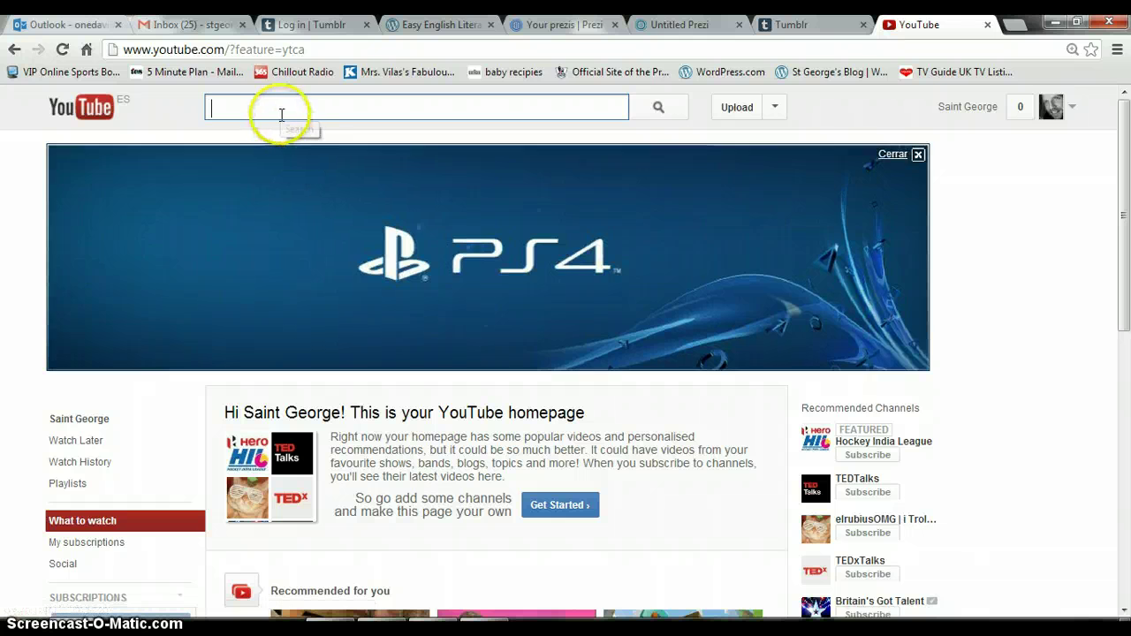
text(spi)
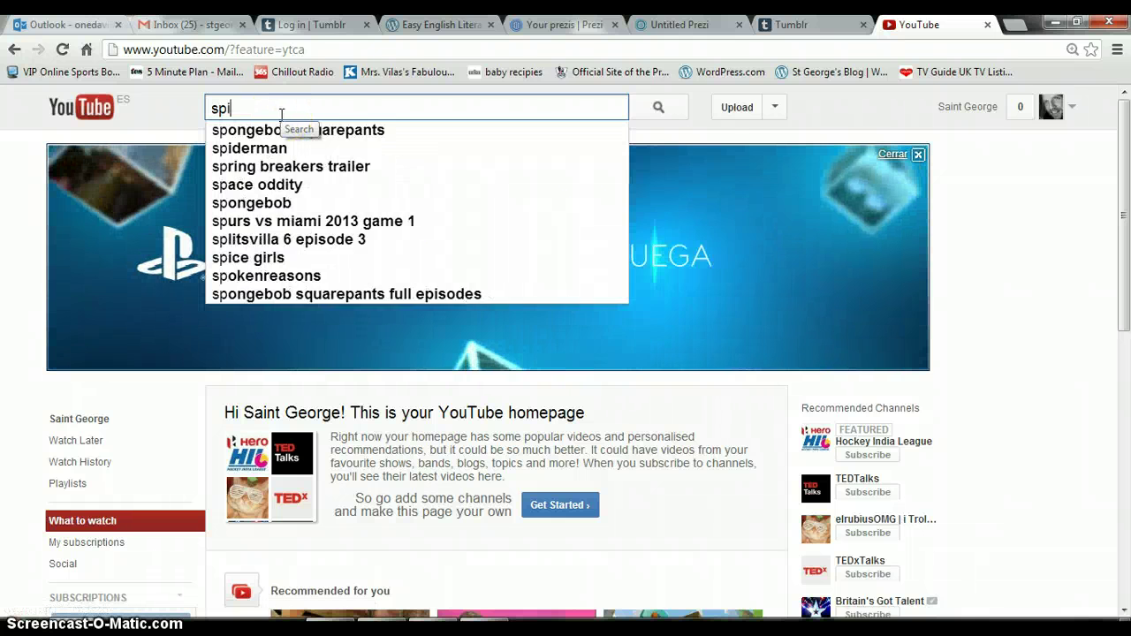
text(an world )
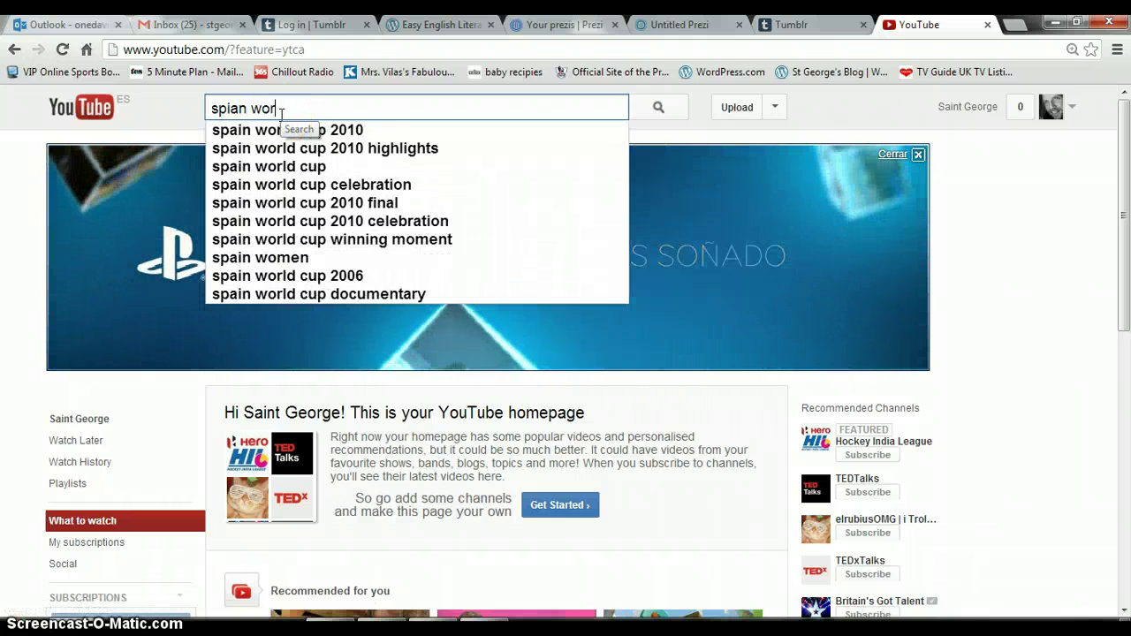
text(cup)
key(Return)
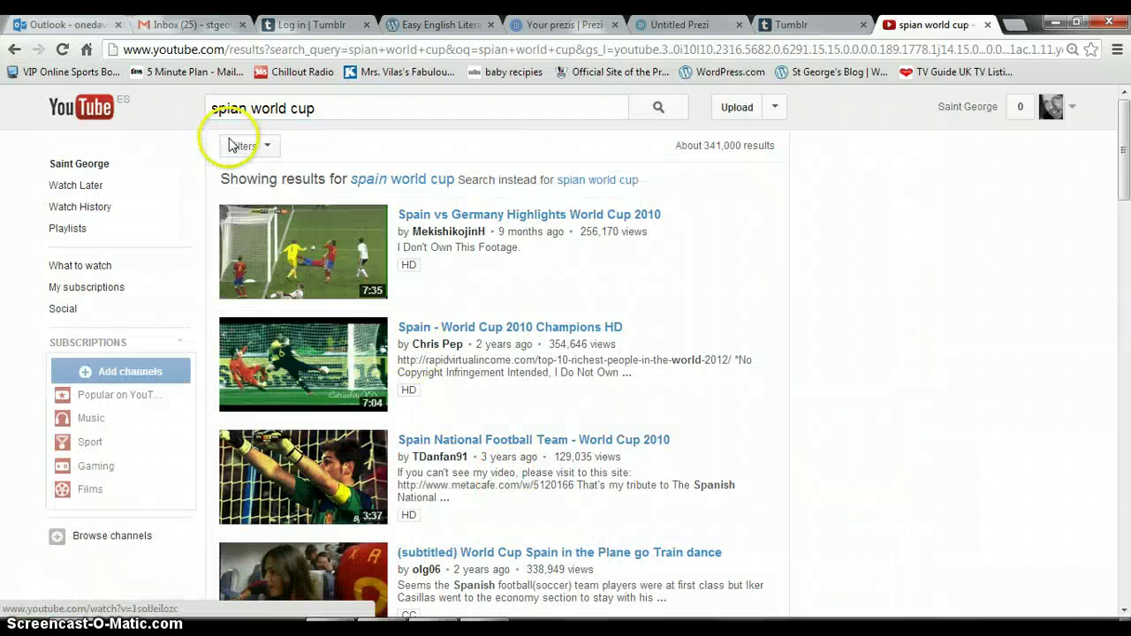
click(236, 113)
key(BackSpace)
key(BackSpace)
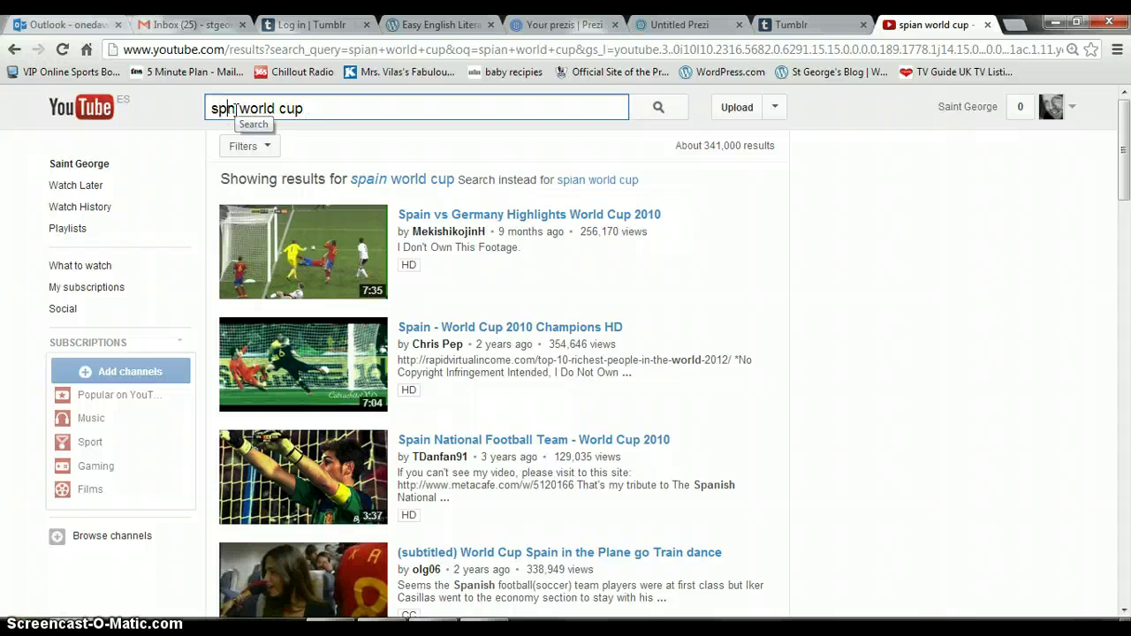
text(ain)
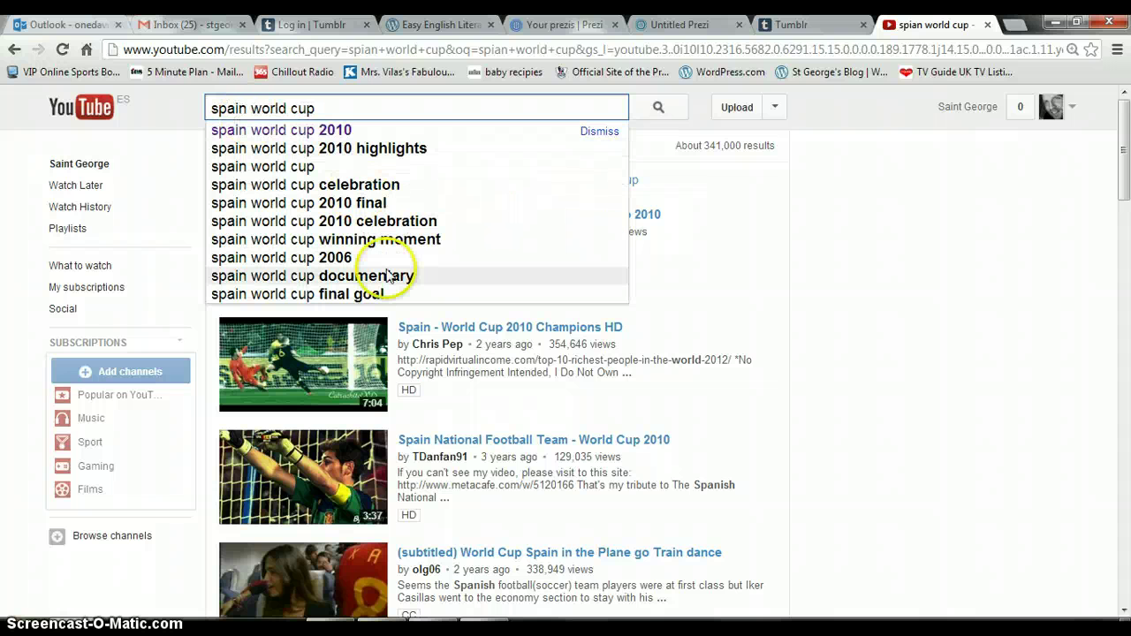
click(440, 327)
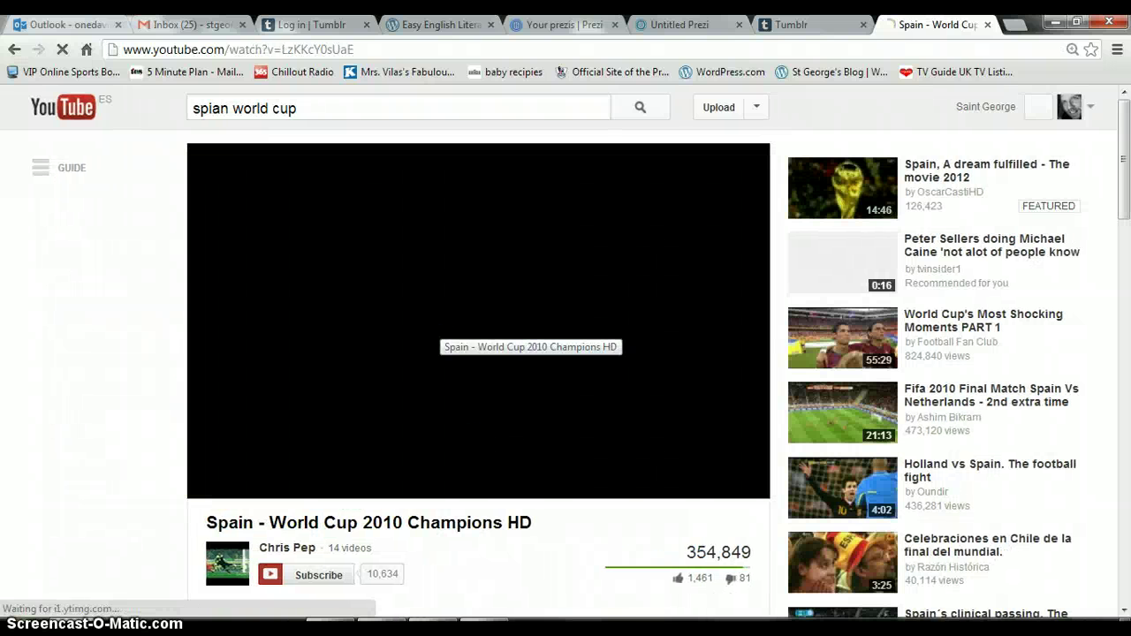
Pause the video and copy its short share link.
click(1124, 612)
click(1124, 611)
click(1123, 612)
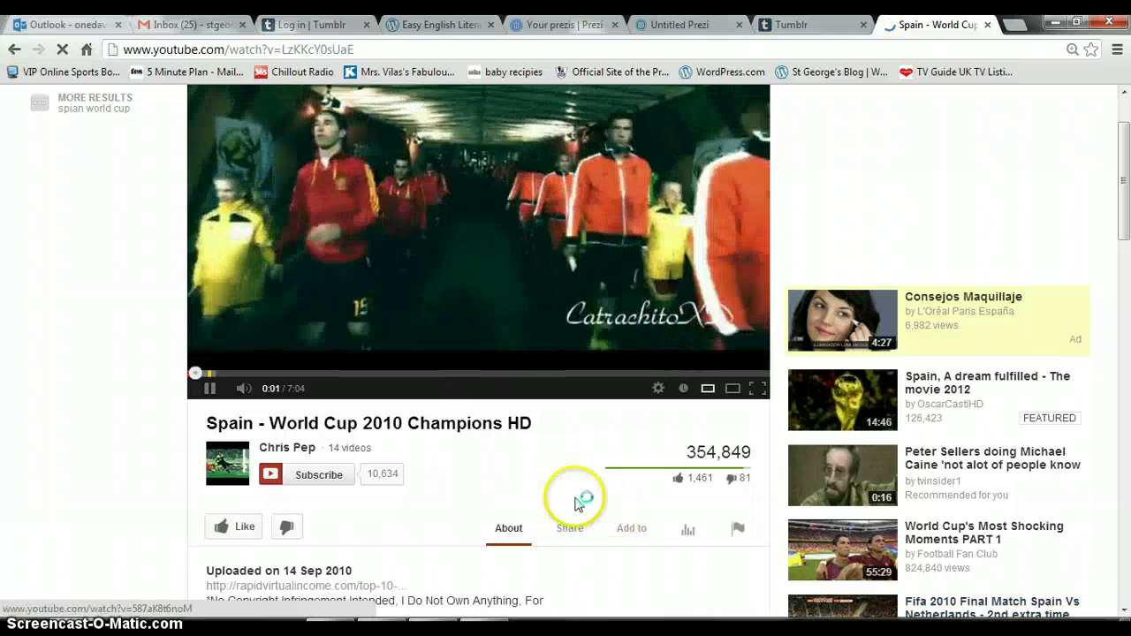
click(210, 389)
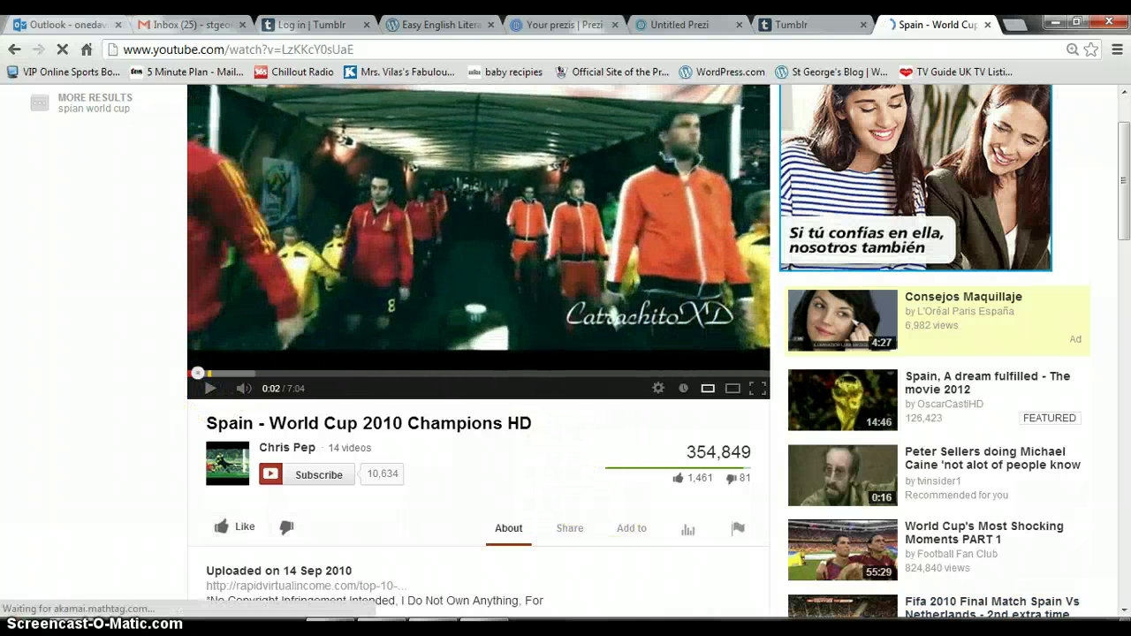
click(571, 530)
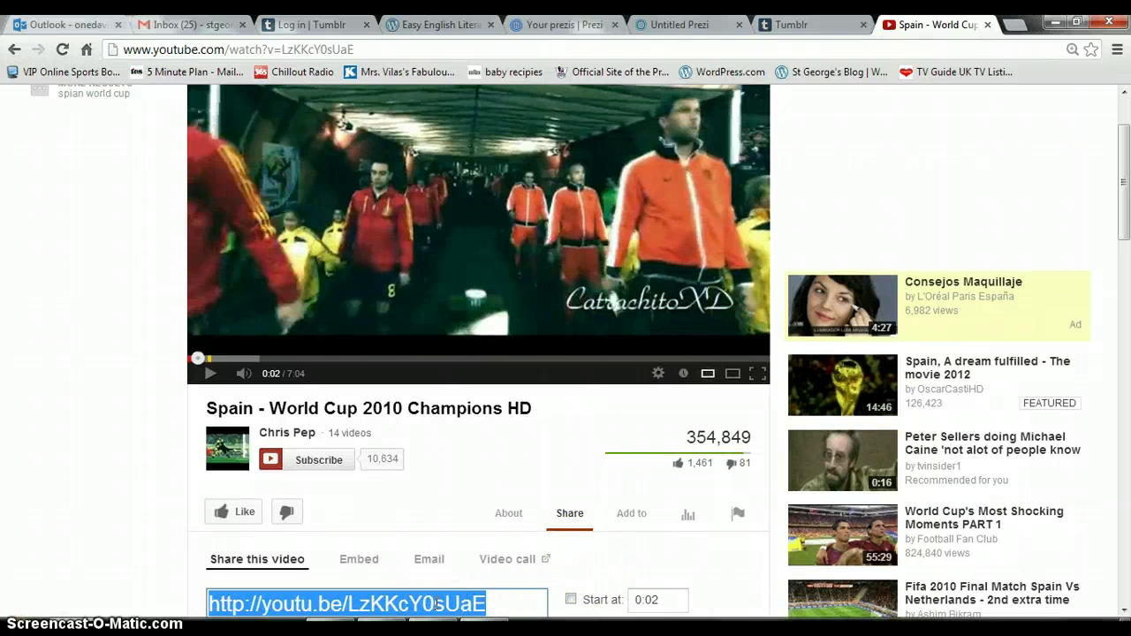
scroll(1121, 610, down, 3)
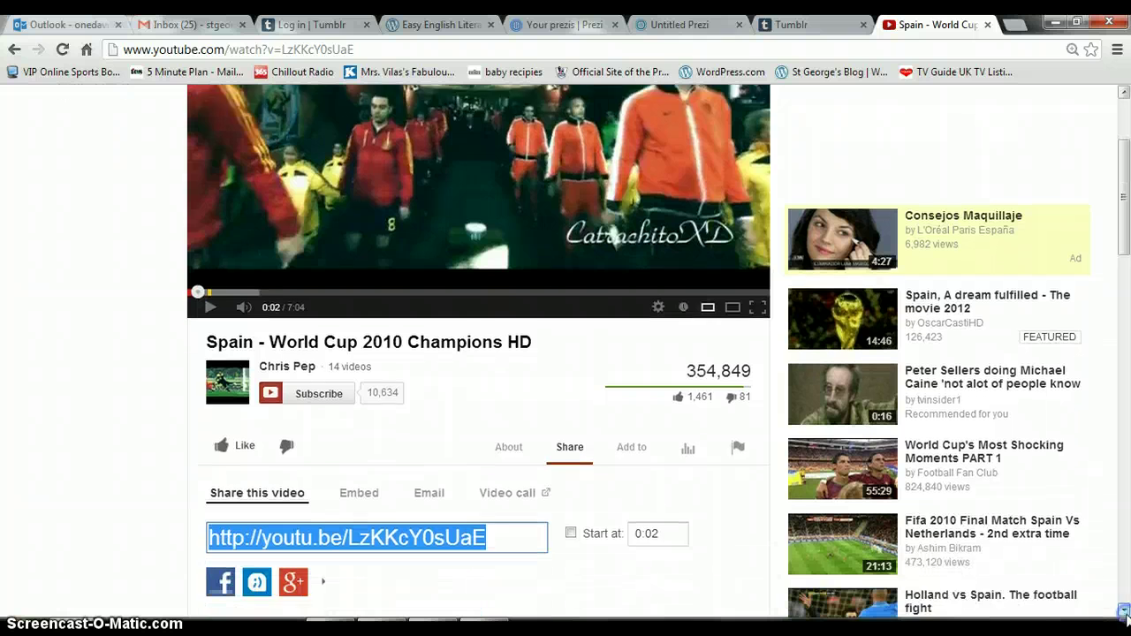
right_click(432, 512)
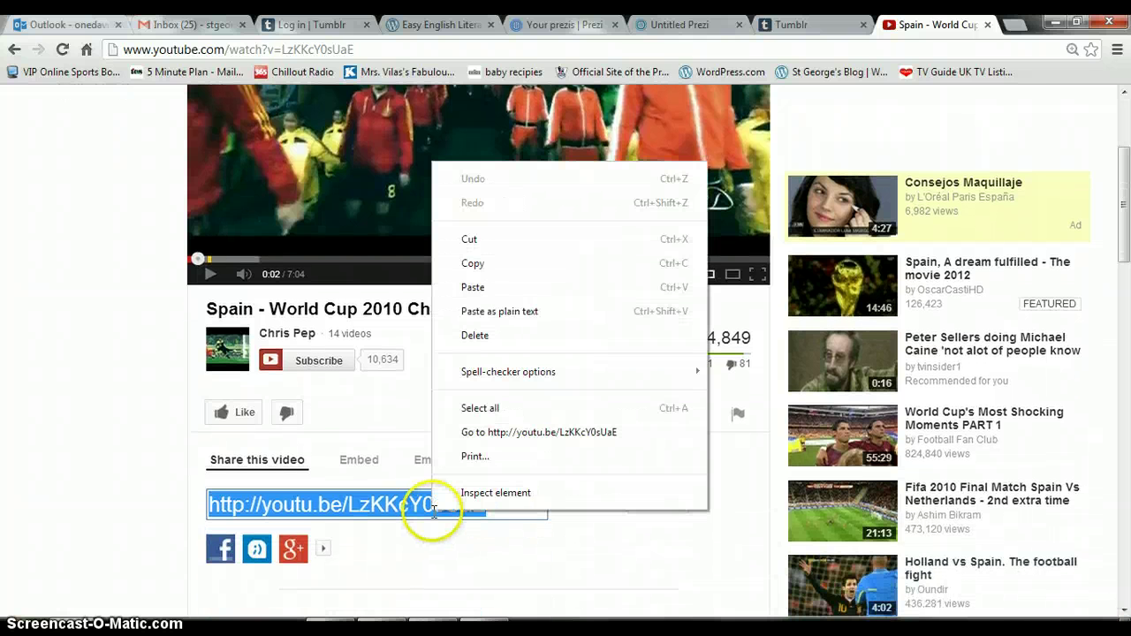
click(500, 263)
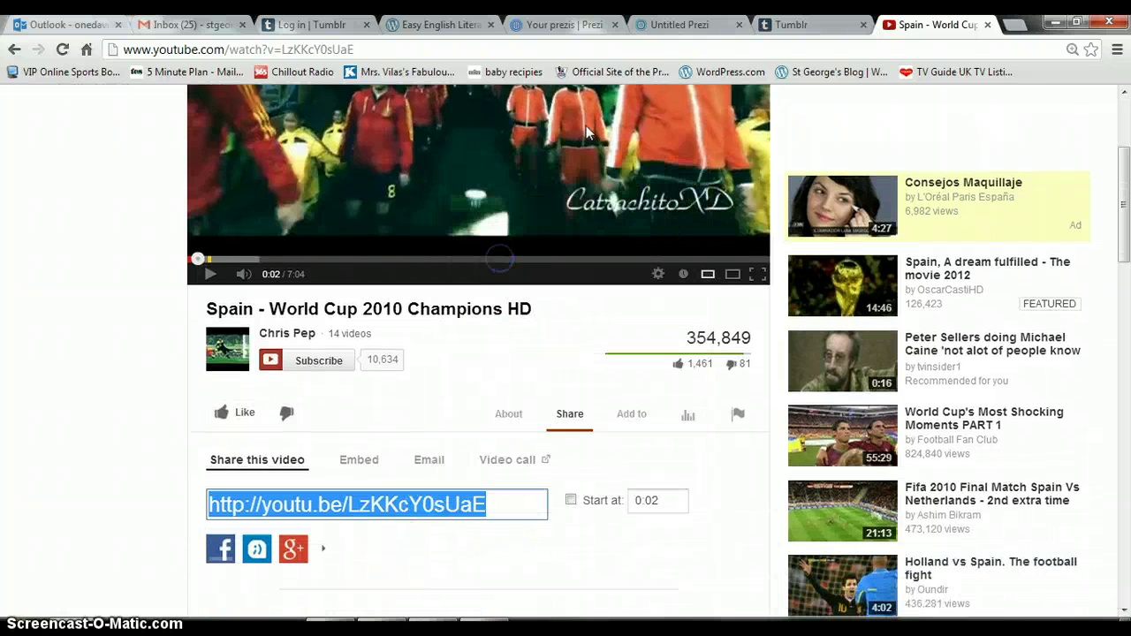
click(800, 26)
Paste the YouTube link, caption it 'England were rubbish', tag football and spain, and publish.
right_click(369, 251)
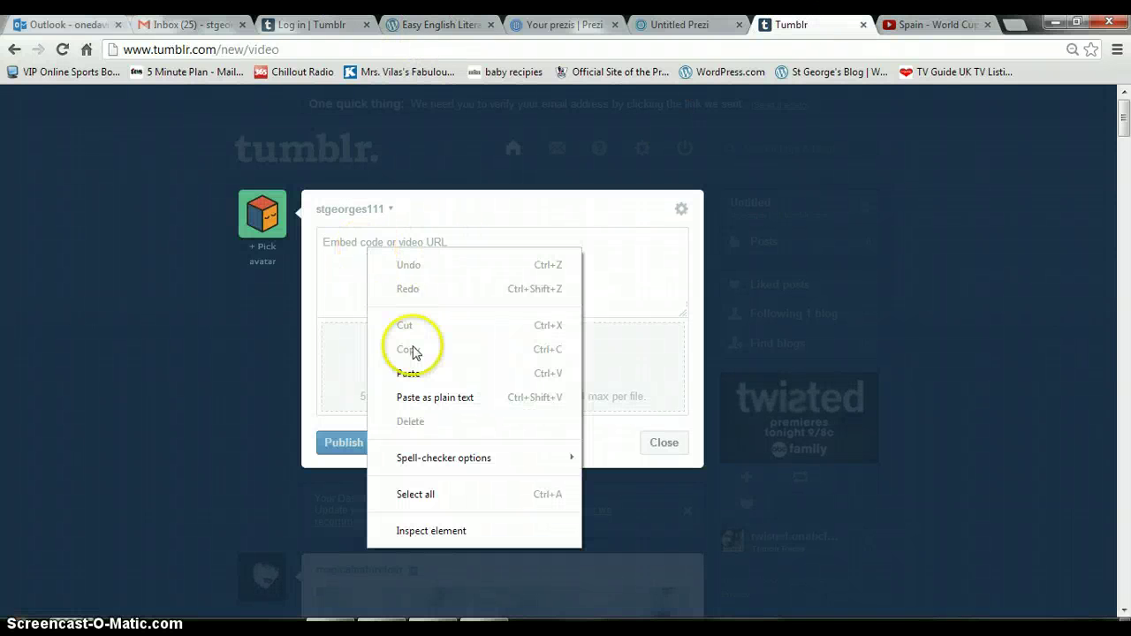
click(419, 376)
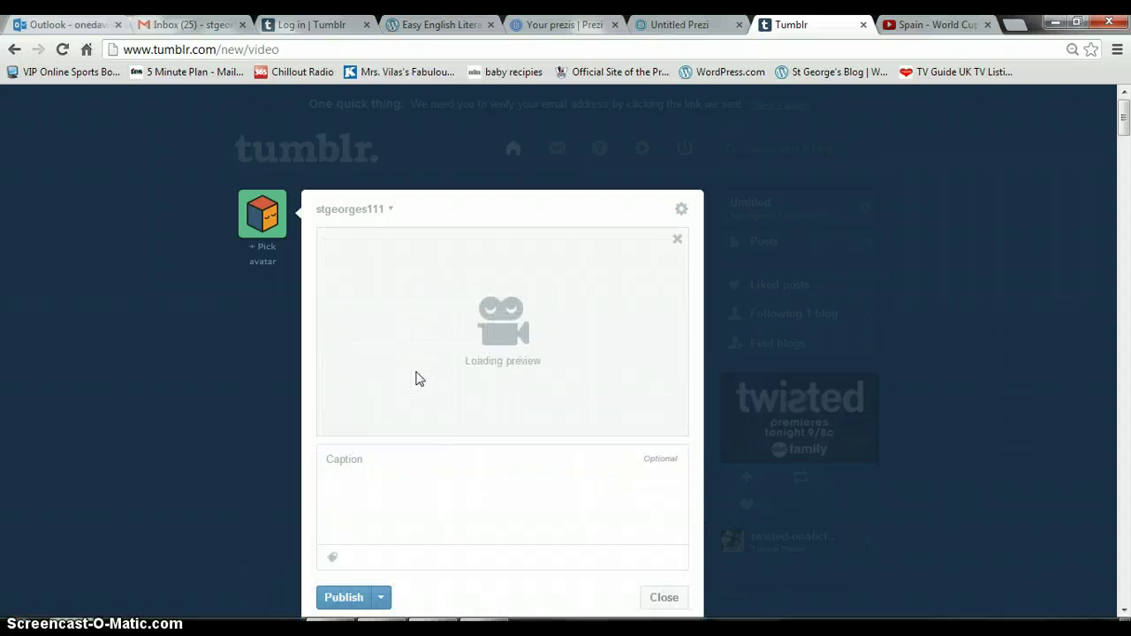
click(407, 474)
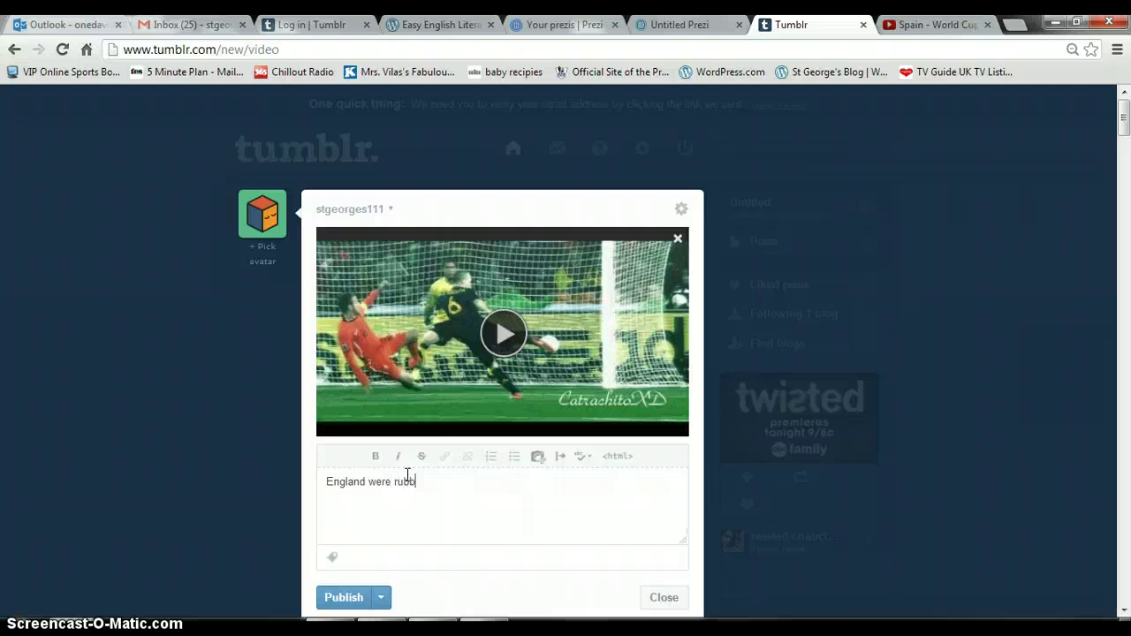
click(345, 558)
text(football)
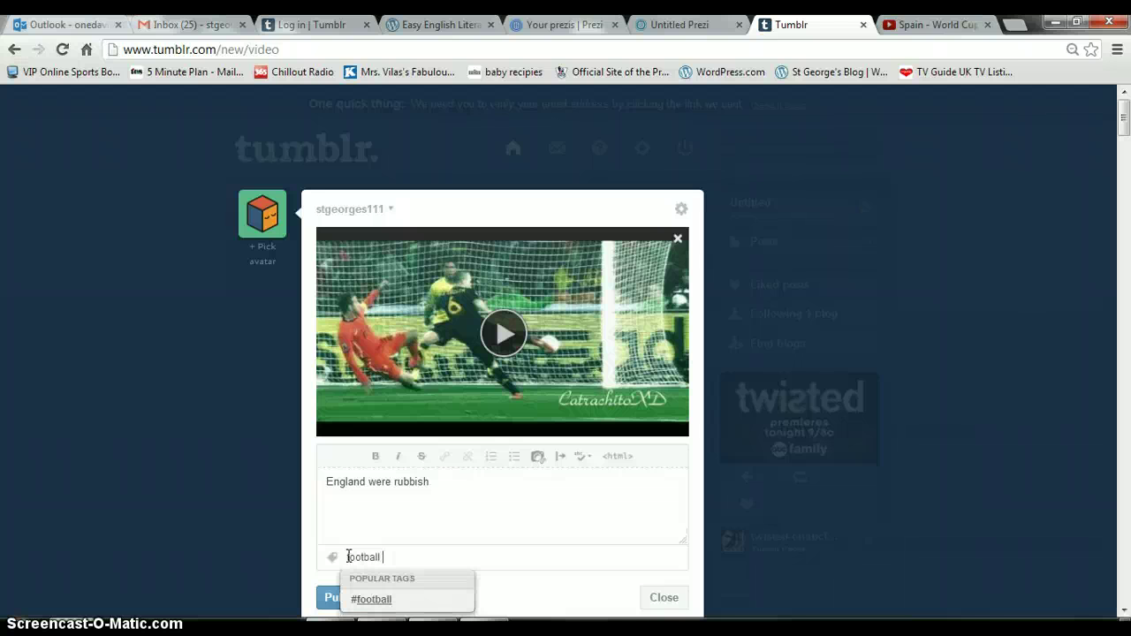
text( spain england rubbish)
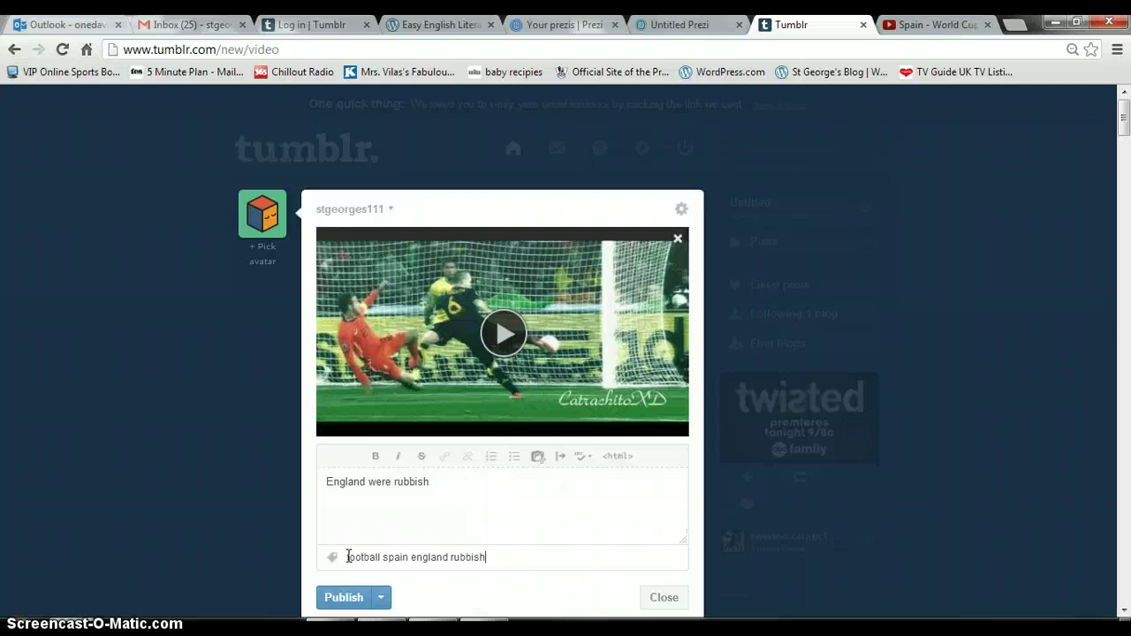
click(341, 606)
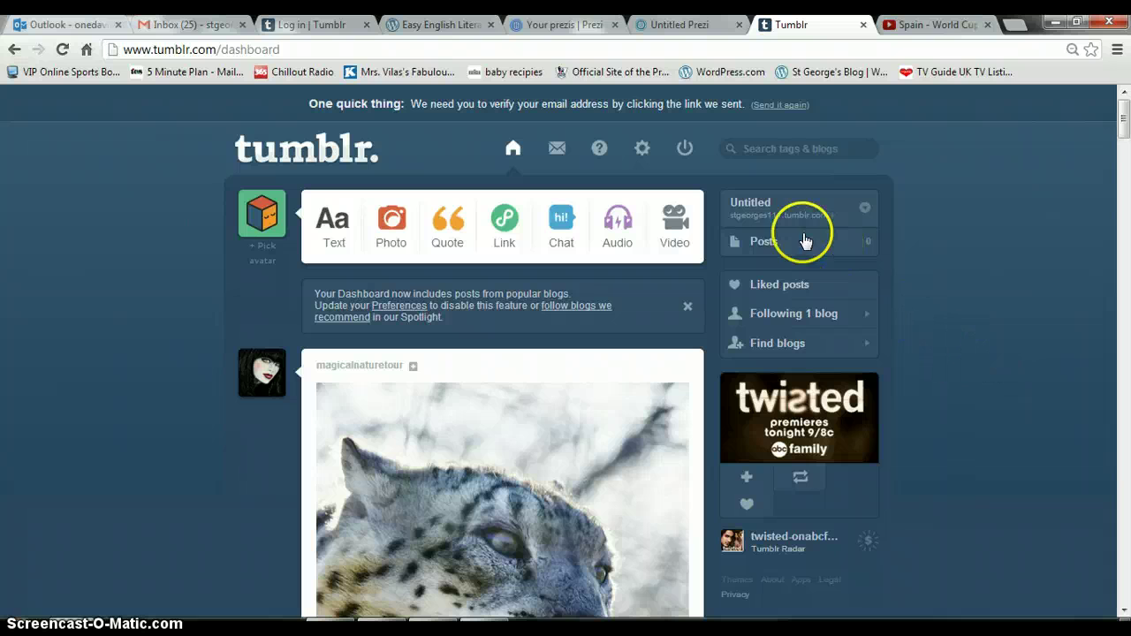
View the blog's public page with the video post, then try Customize, which demands e-mail verification.
click(785, 224)
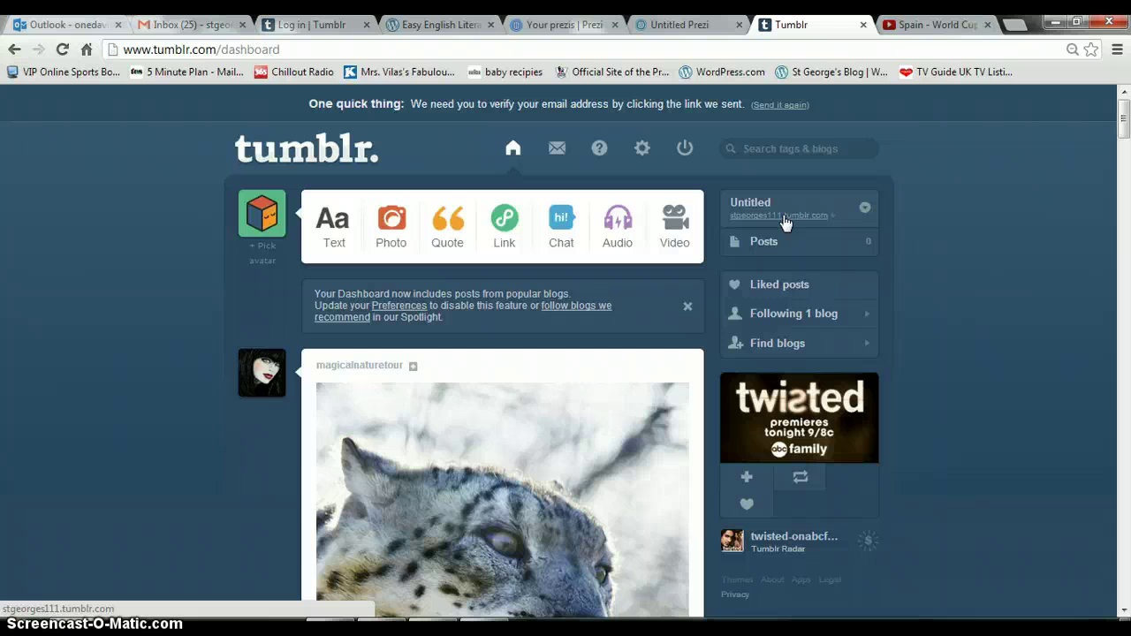
click(785, 221)
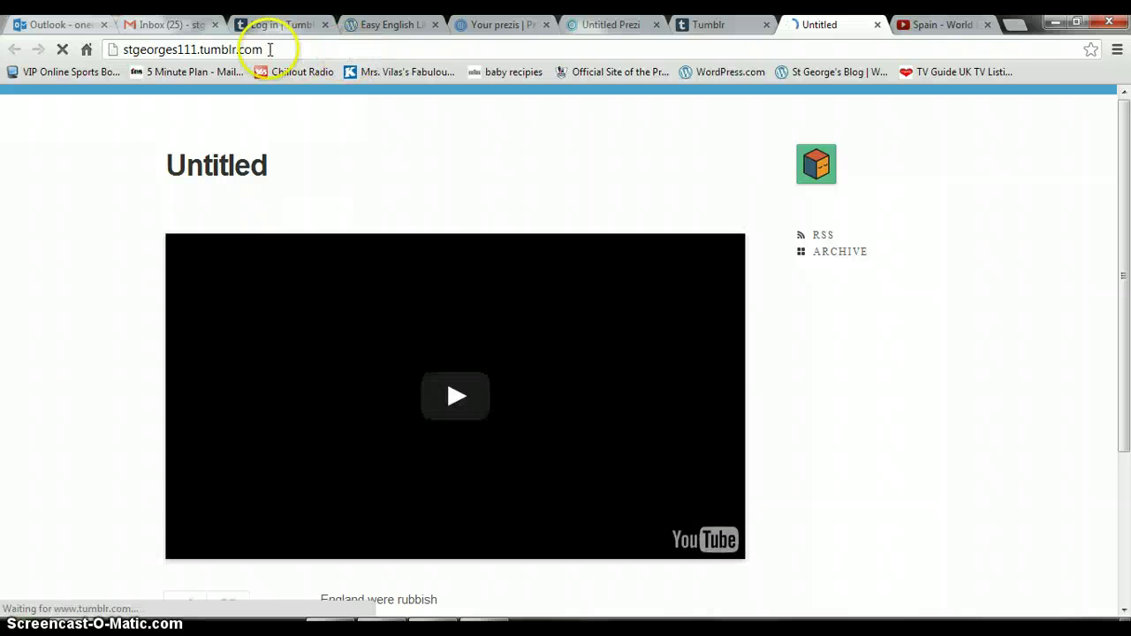
drag(269, 50, 120, 55)
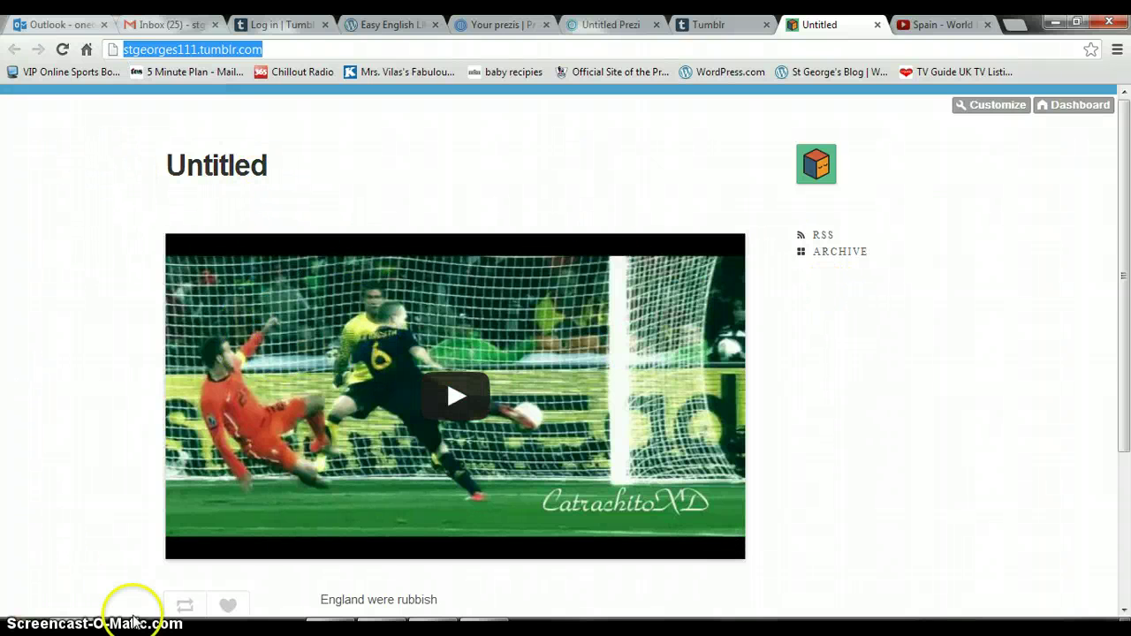
click(1123, 609)
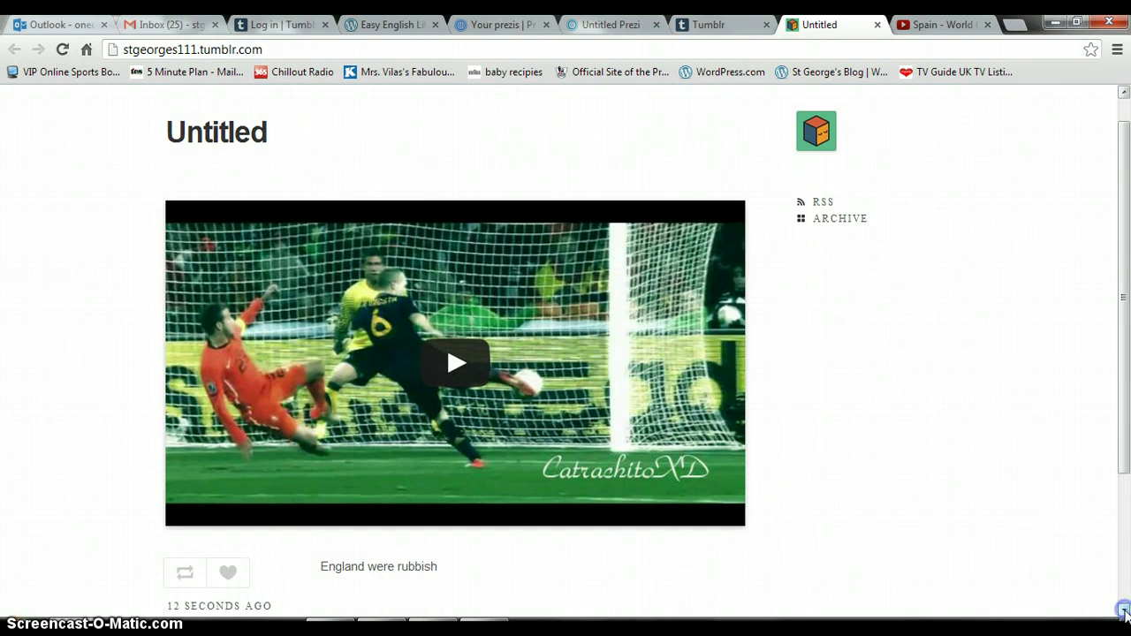
click(1124, 610)
click(1123, 609)
click(1123, 609)
click(1124, 610)
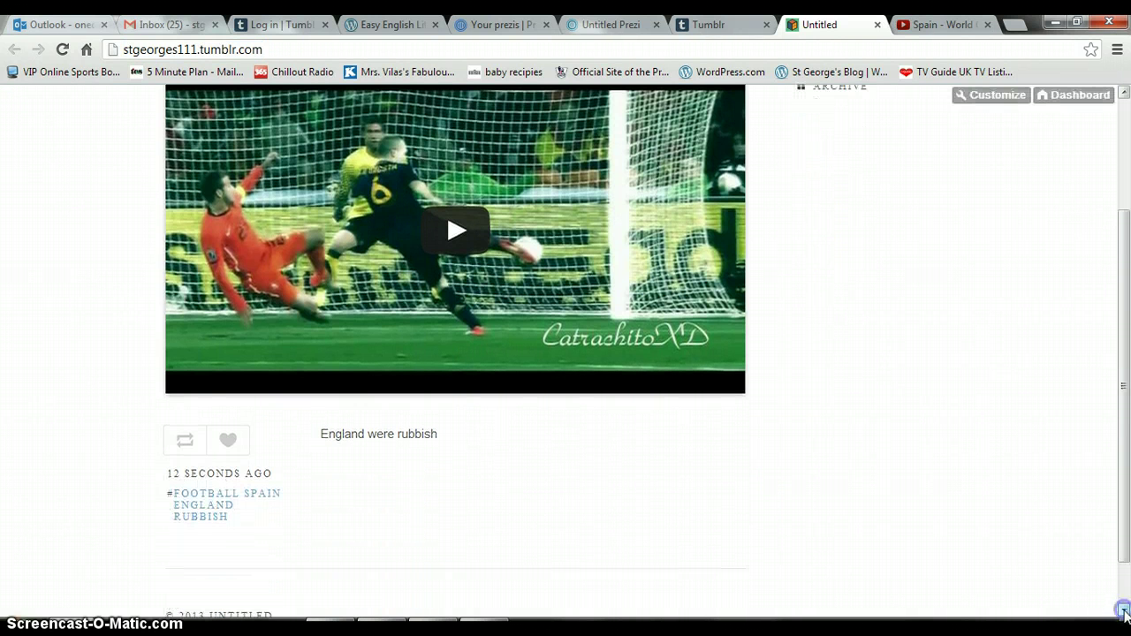
click(1124, 92)
click(1123, 91)
click(1124, 91)
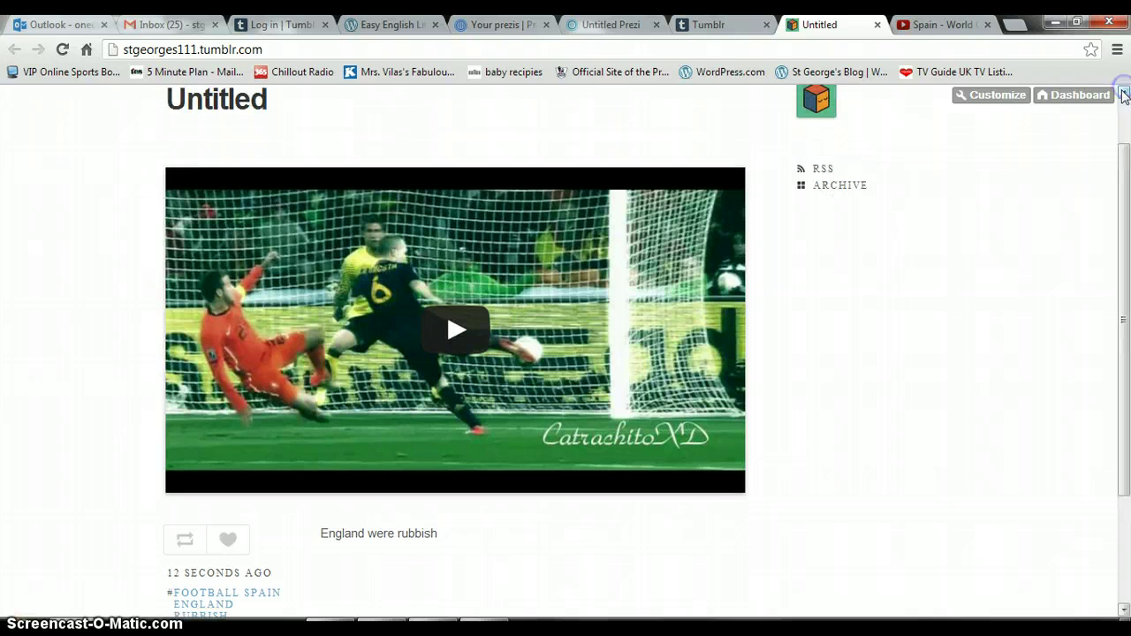
click(991, 99)
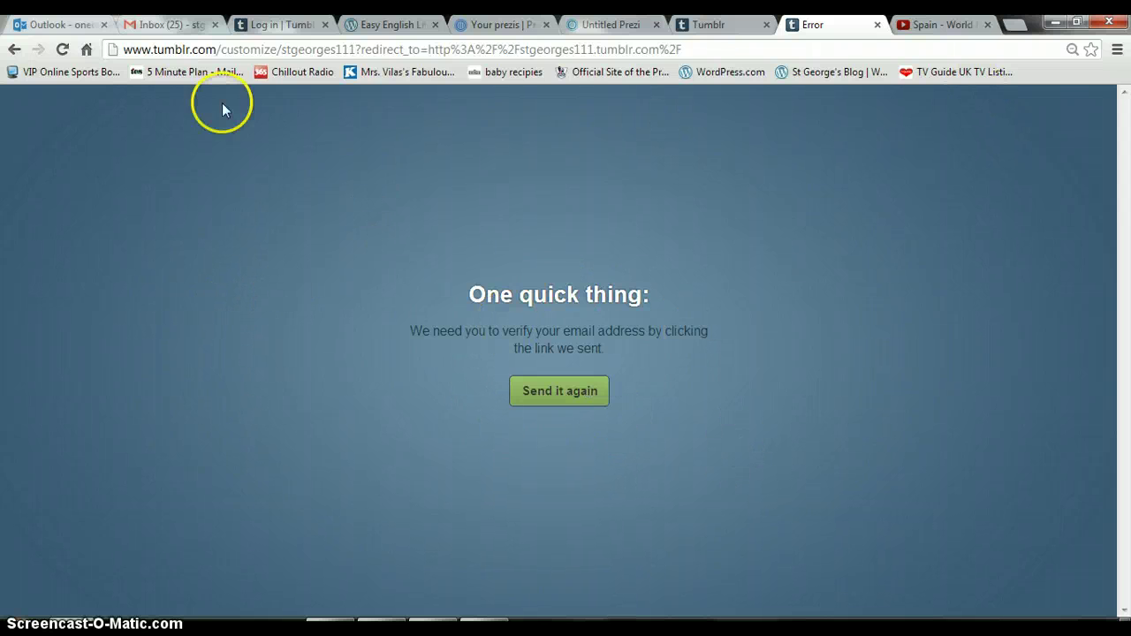
Open Tumblr's 'Confirm your email' message in Gmail and follow its Verify email address link.
click(185, 25)
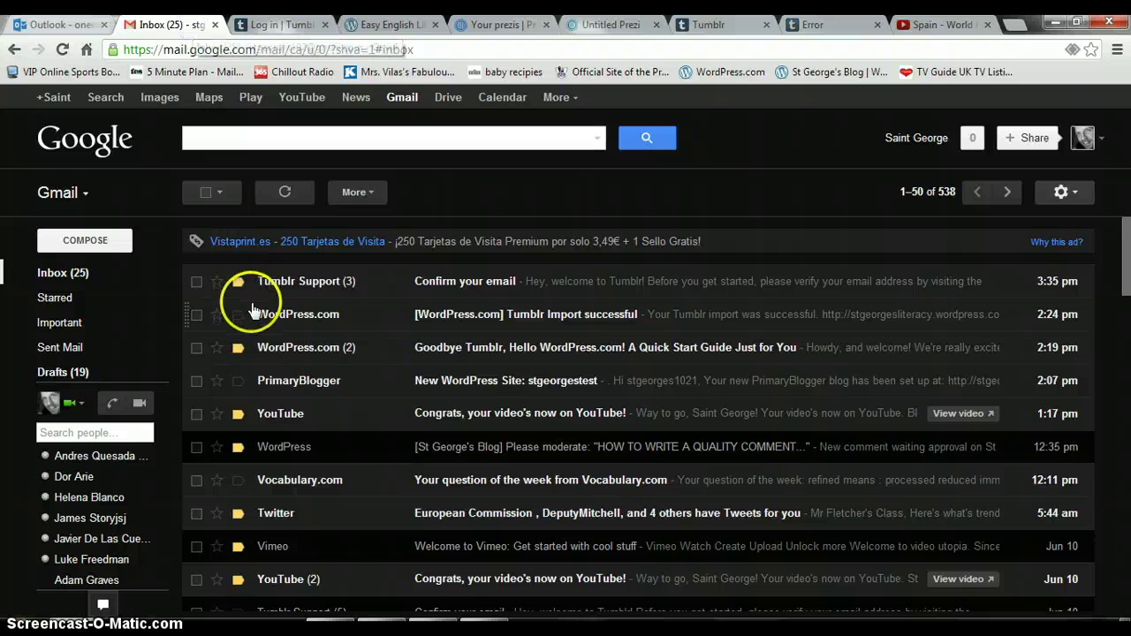
mouse_move(280, 287)
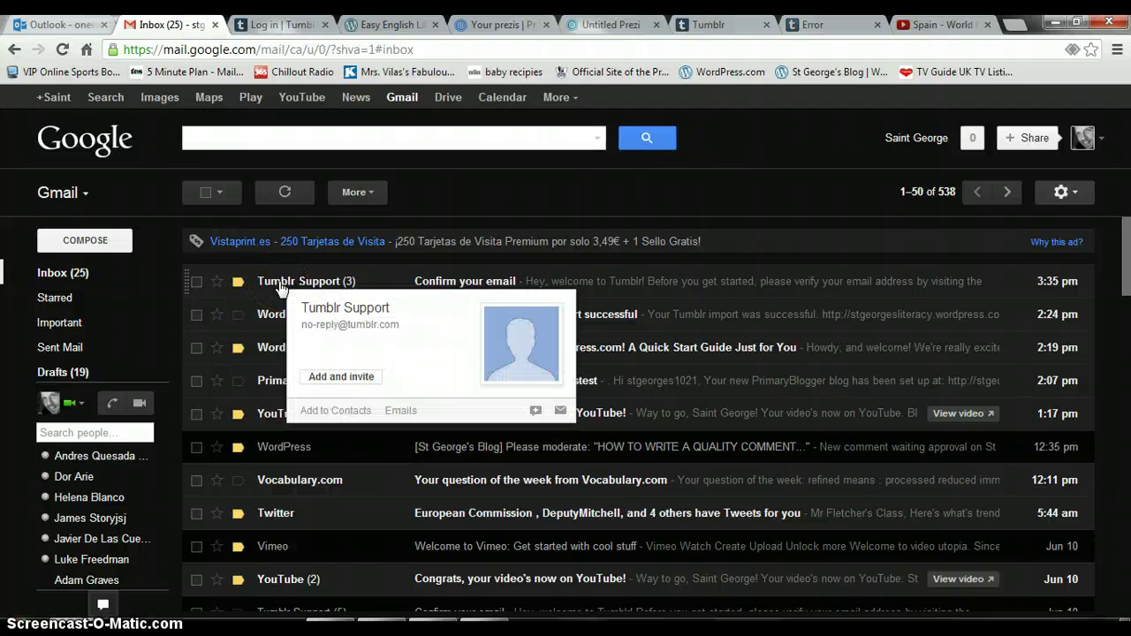
click(279, 287)
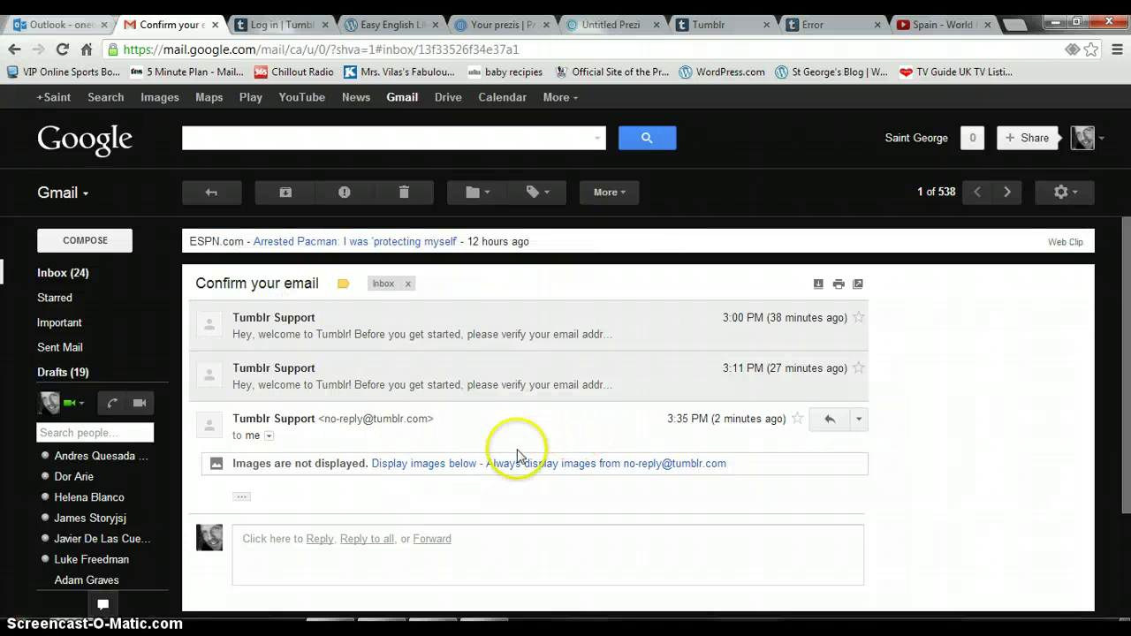
click(242, 496)
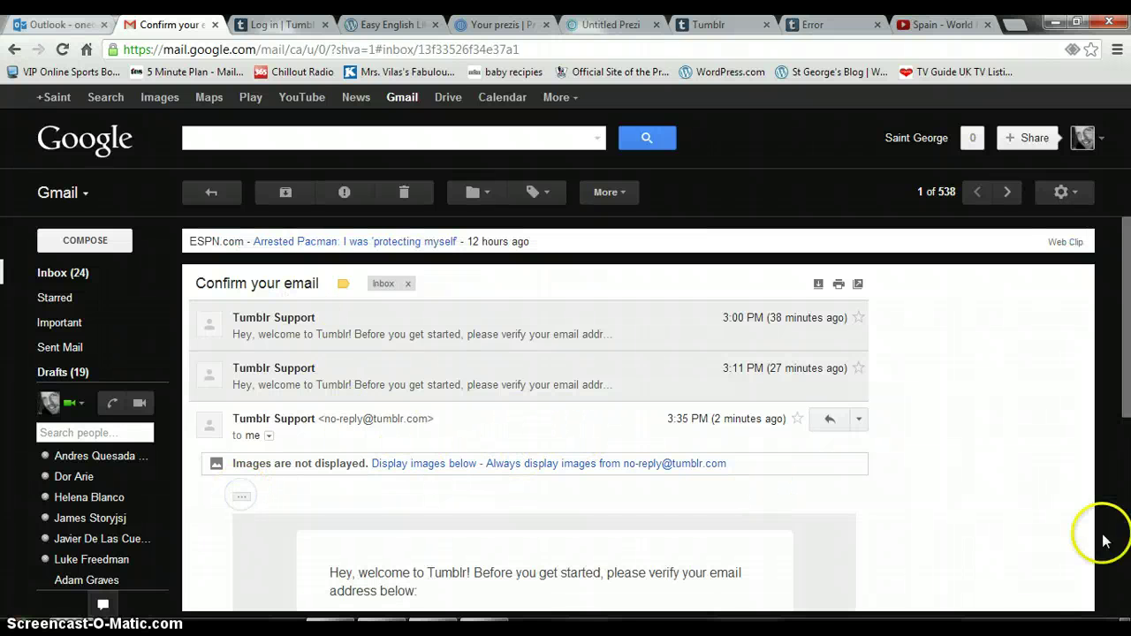
scroll(1110, 580, down, 4)
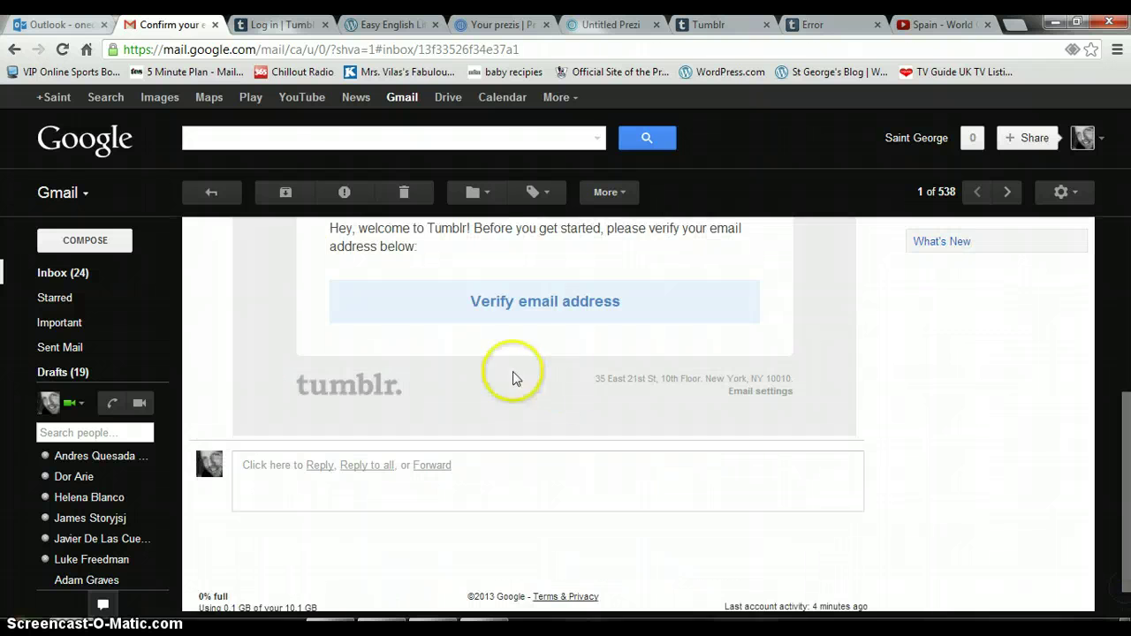
click(550, 303)
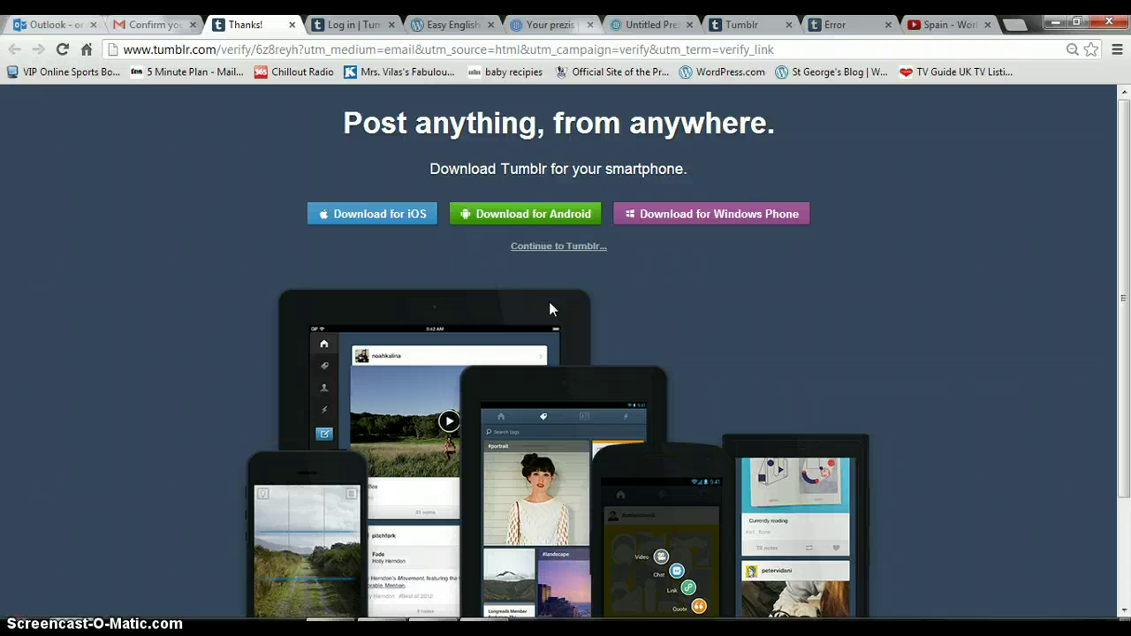
Continue to Tumblr, open the blog and launch Customize to reach the Default theme editor.
click(458, 359)
click(316, 478)
click(566, 252)
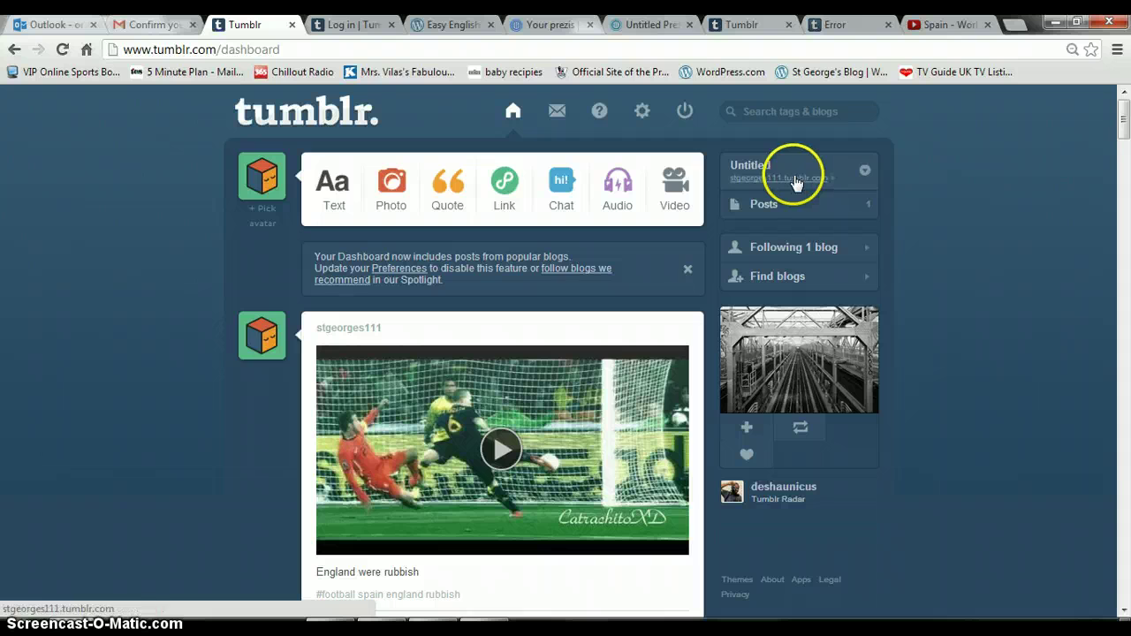
click(795, 182)
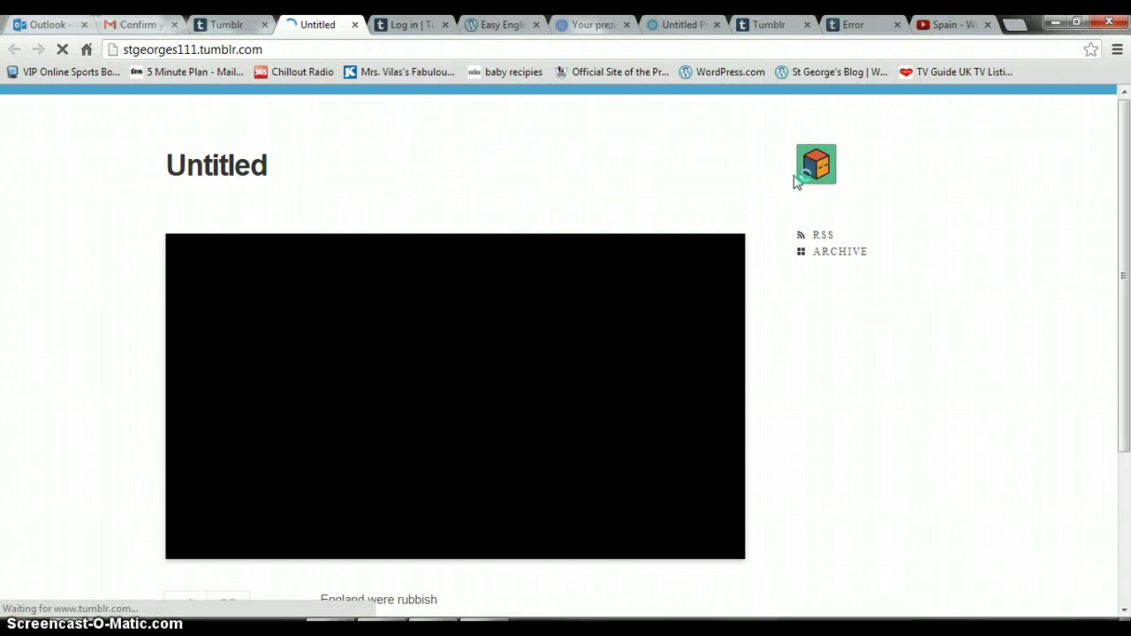
click(58, 365)
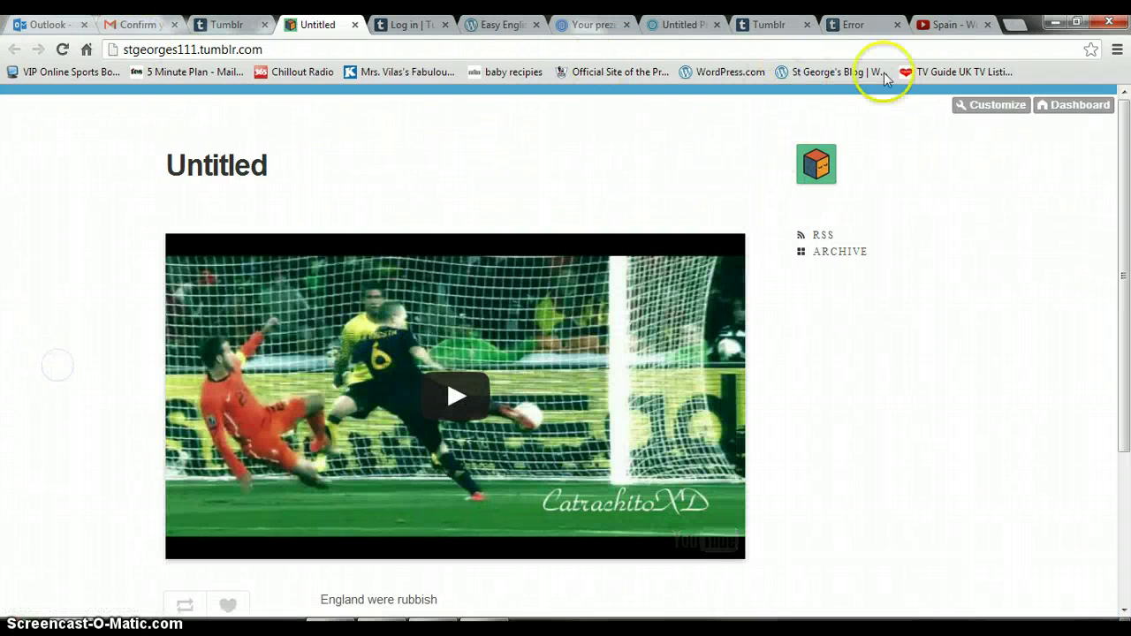
click(985, 107)
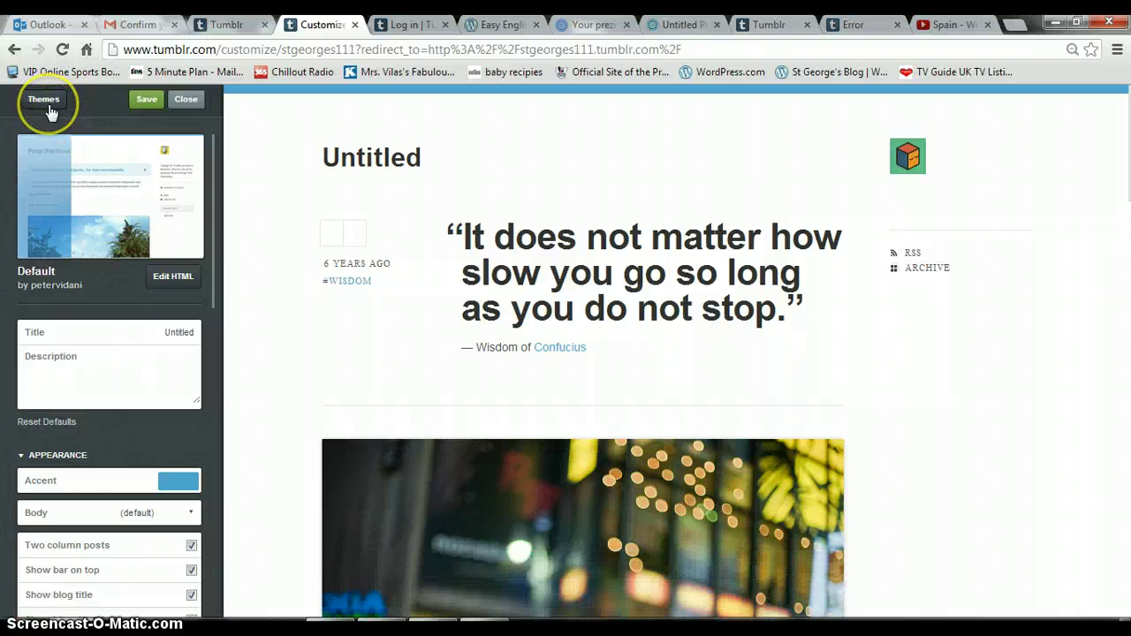
Filter the theme gallery to show only free themes.
click(46, 102)
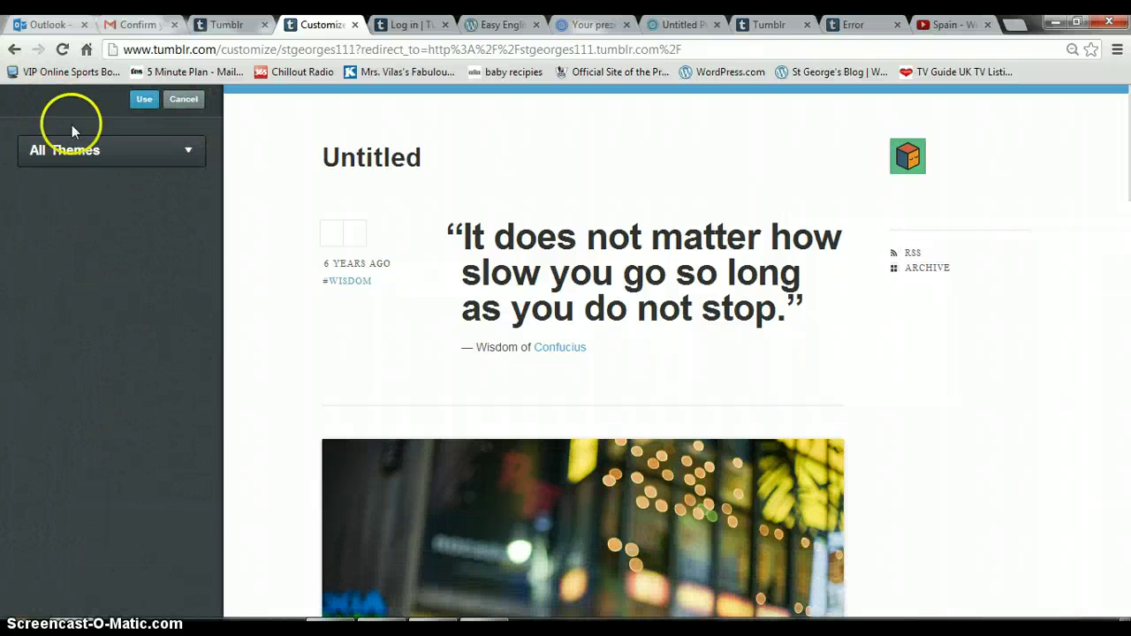
click(83, 152)
click(83, 168)
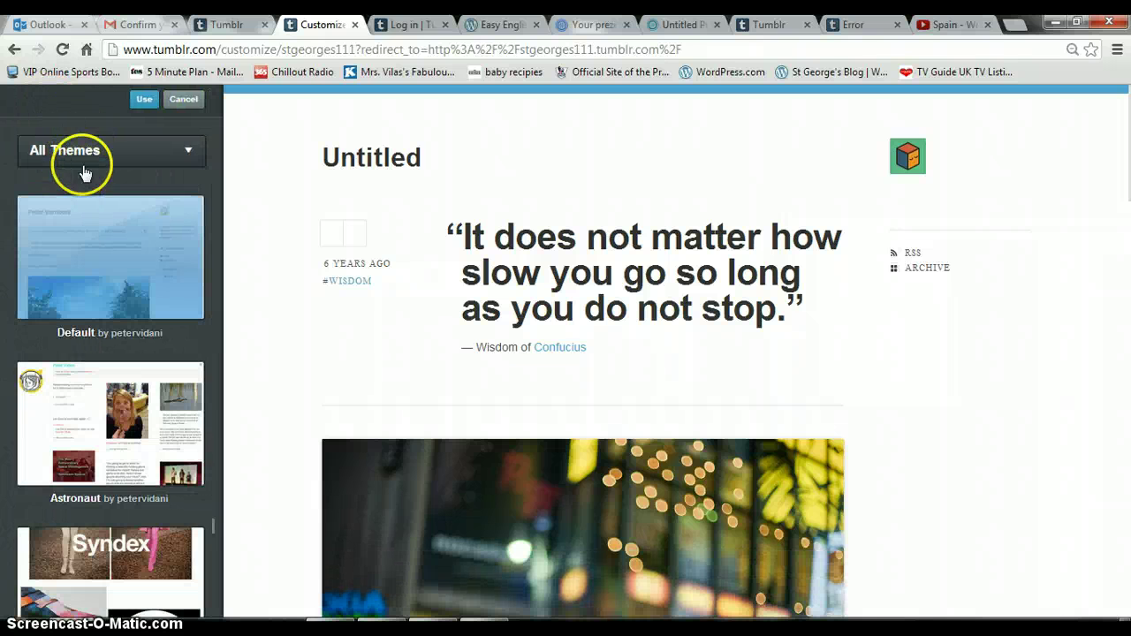
click(81, 152)
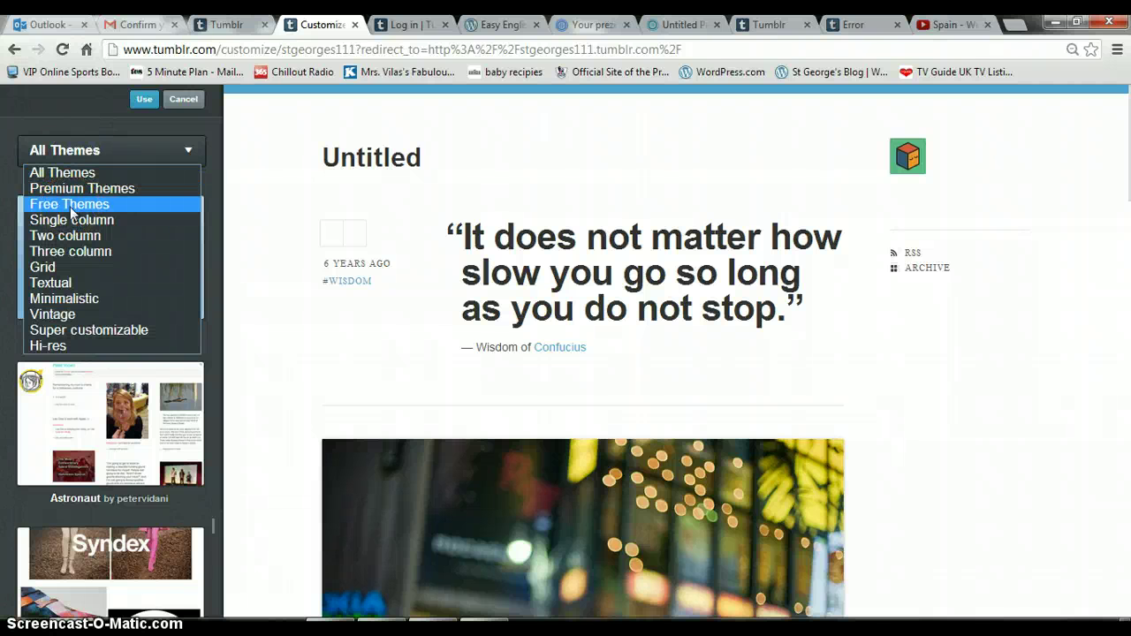
click(70, 210)
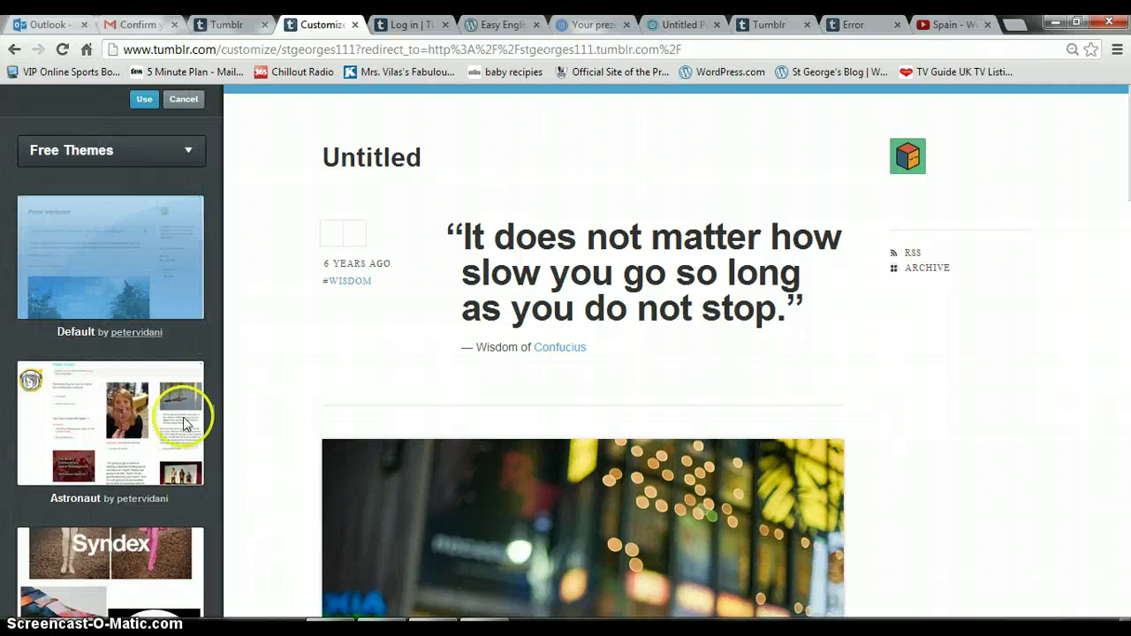
Preview Fluid Neue, QUITE BIG and Kalalalani, then apply the dark Kalalalani theme.
drag(217, 412, 214, 196)
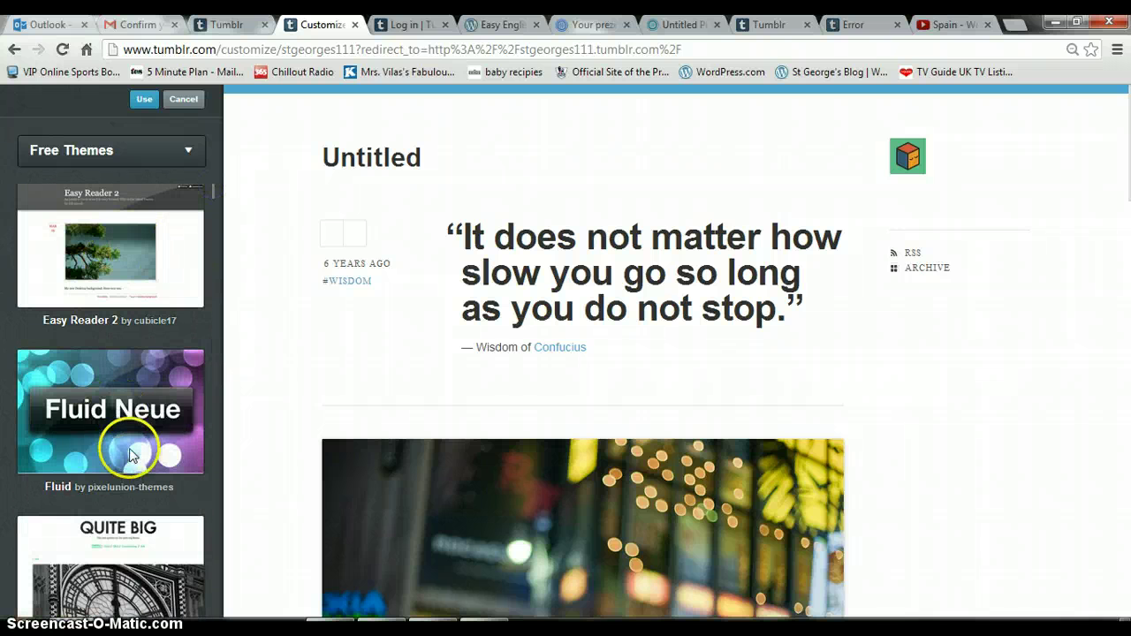
click(102, 386)
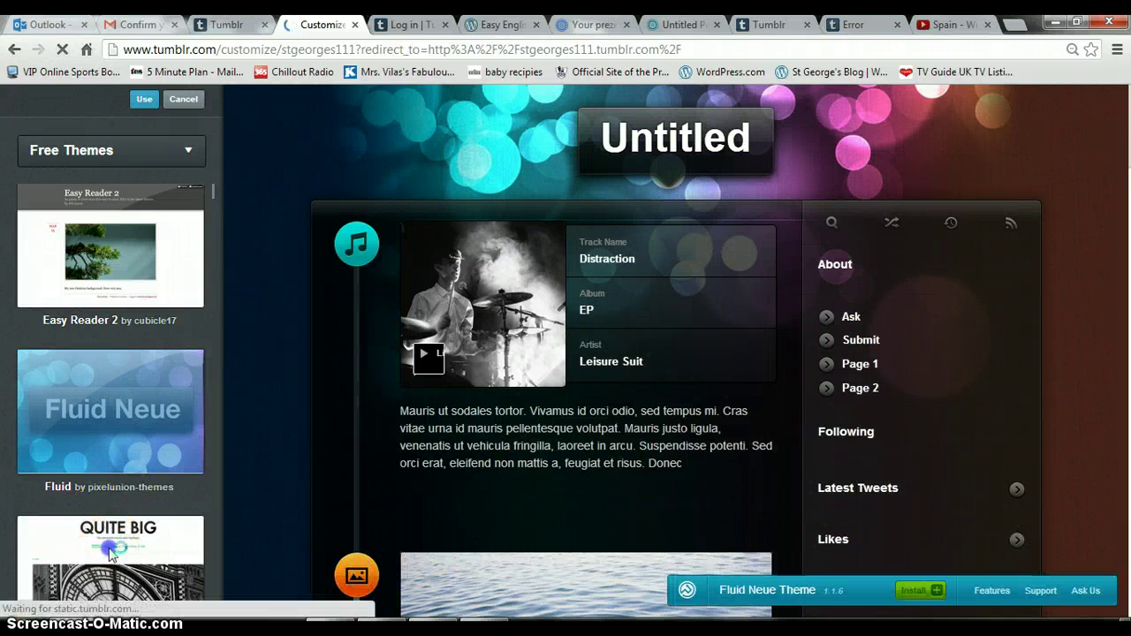
click(111, 552)
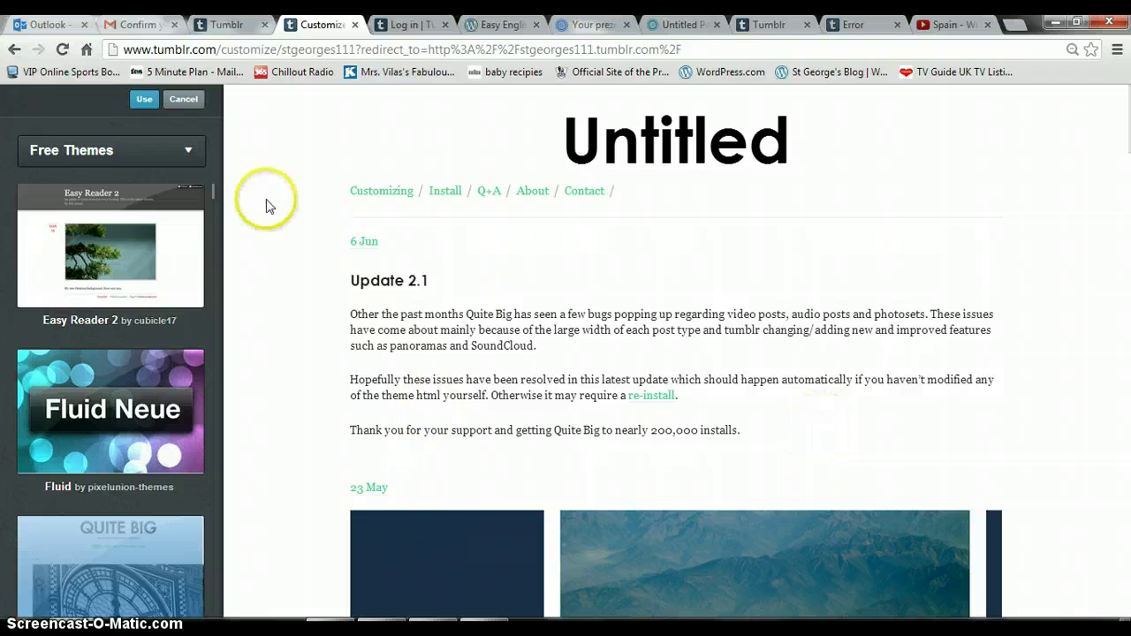
drag(212, 195, 212, 227)
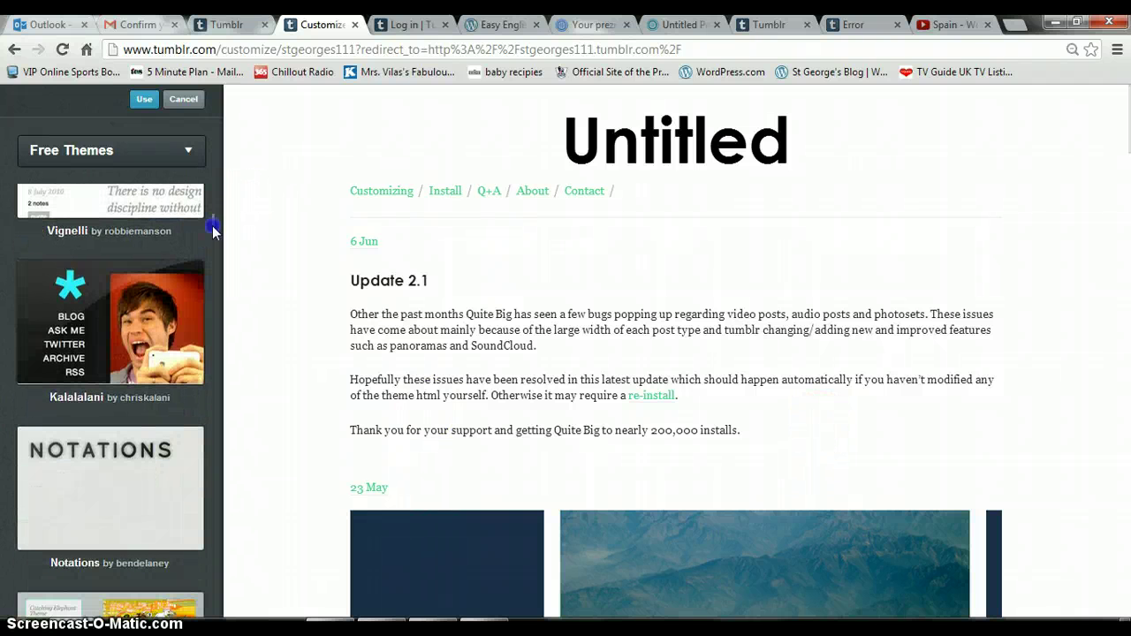
click(118, 302)
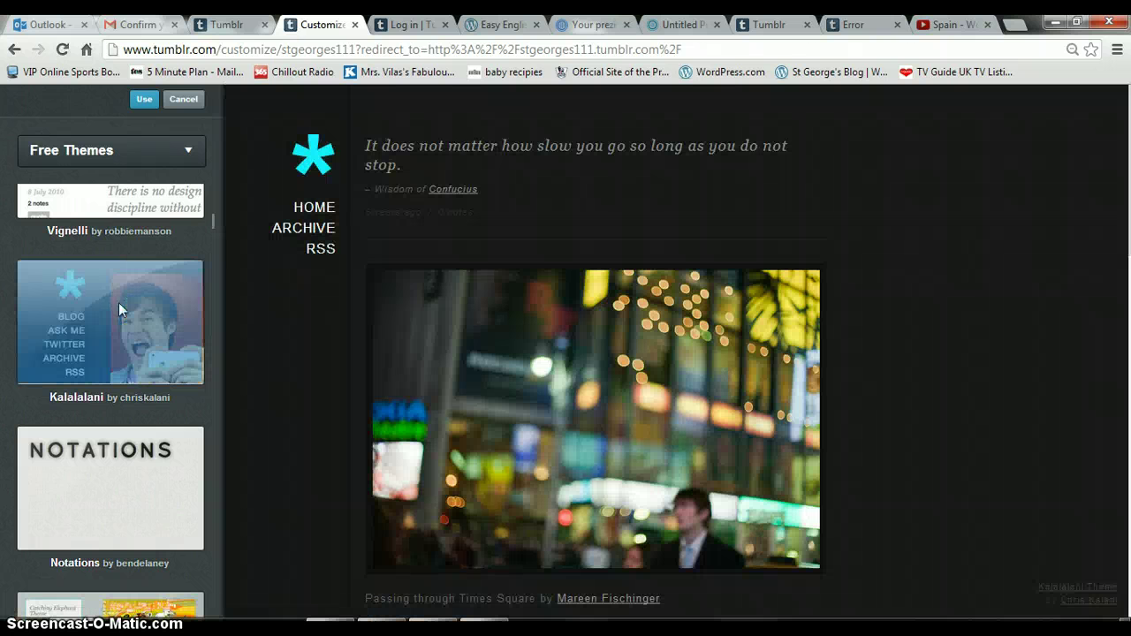
click(146, 100)
click(100, 331)
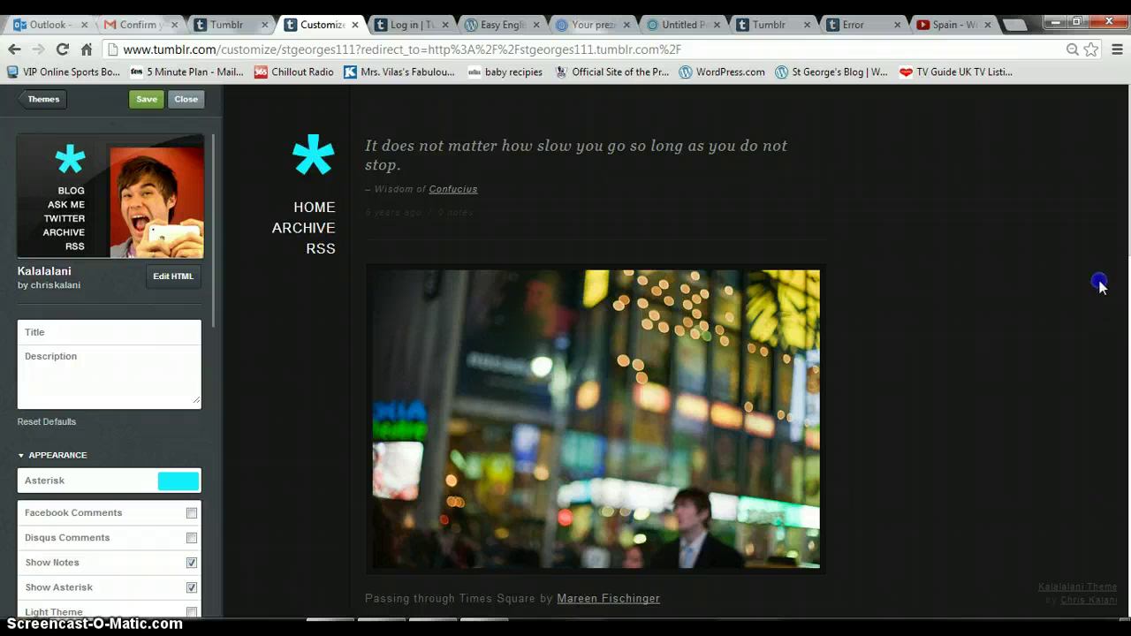
Title the blog 'MY FIRST BLOG PAGE', describe it 'This is for my school', and save.
click(124, 328)
text(MY FIRST BLOG)
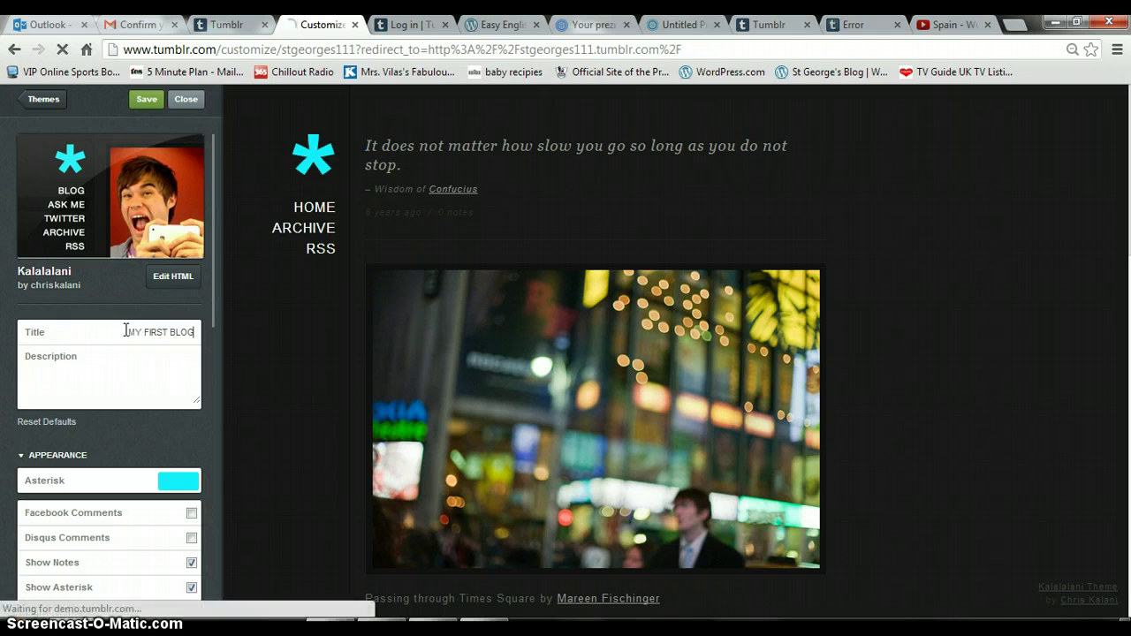
text( PAGE)
click(91, 363)
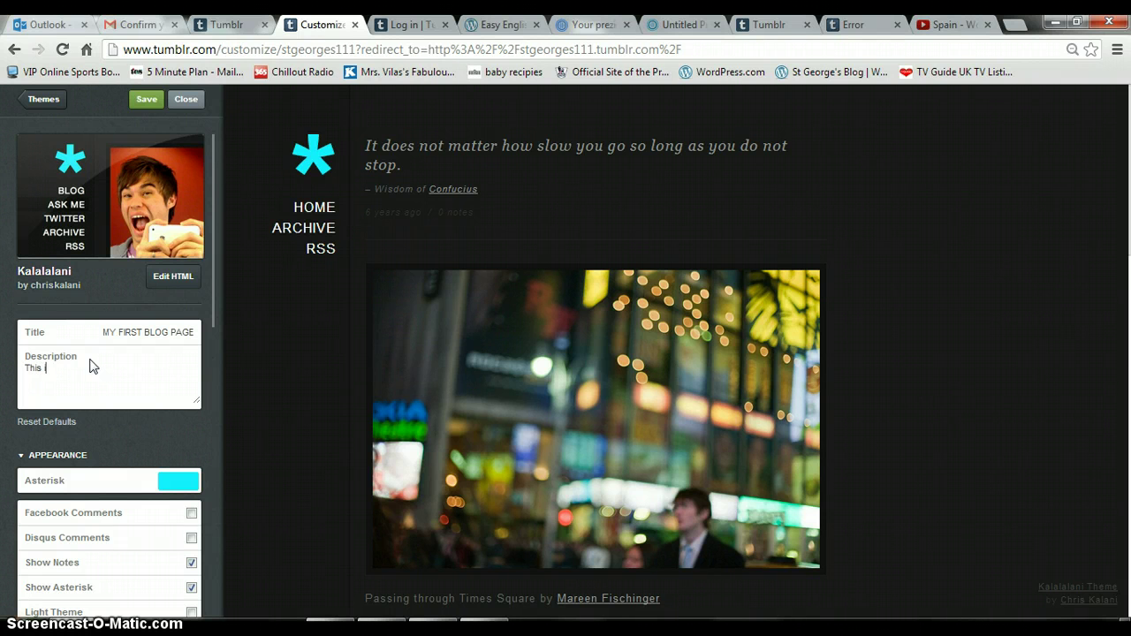
text(This is for my school)
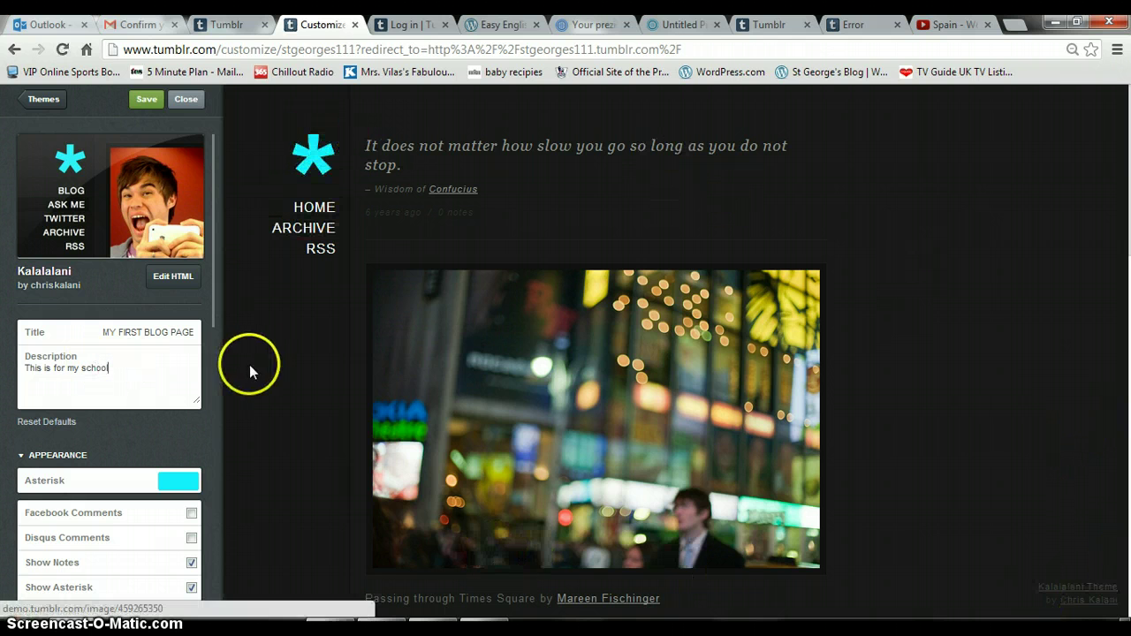
click(147, 100)
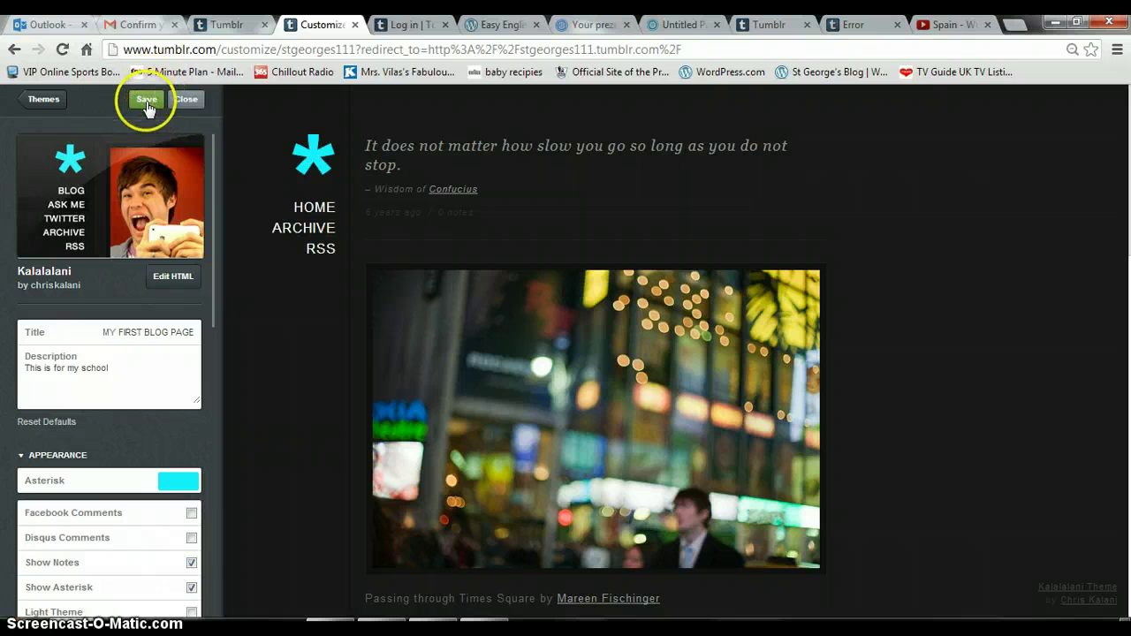
click(44, 100)
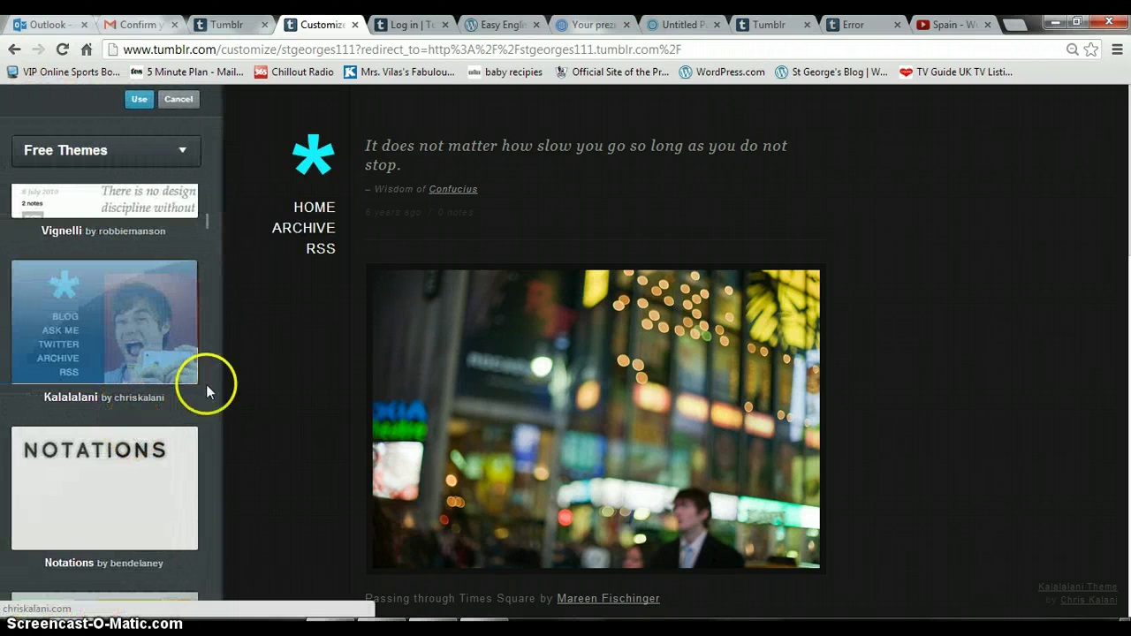
Try the Fluid Neue theme, then leave the customiser discarding it, keeping Kalalalani.
drag(213, 232, 213, 202)
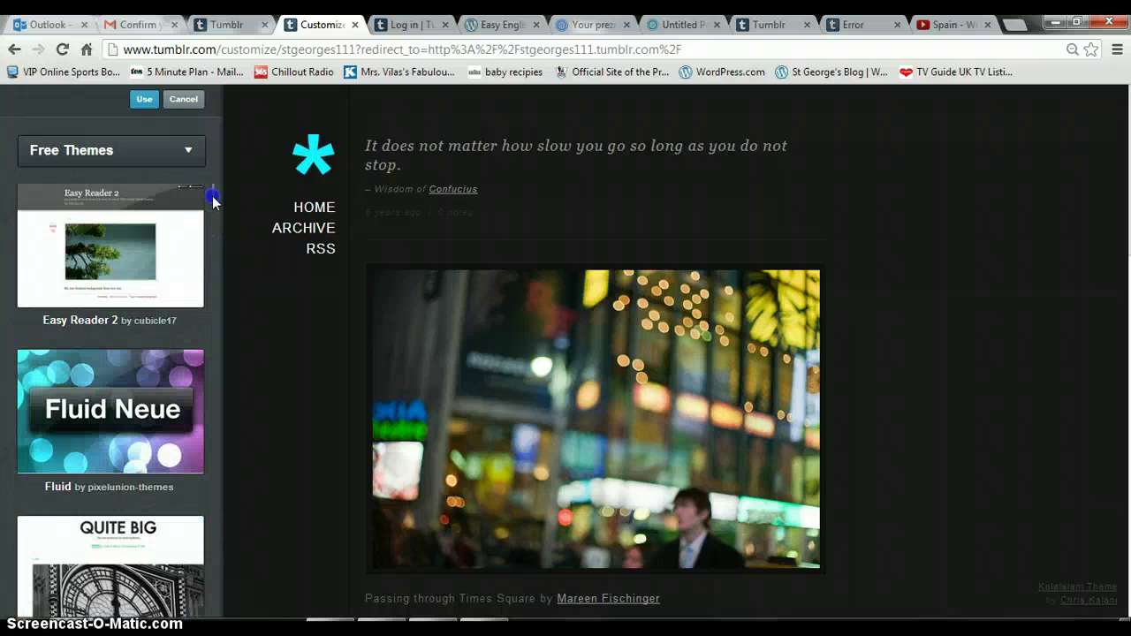
click(128, 409)
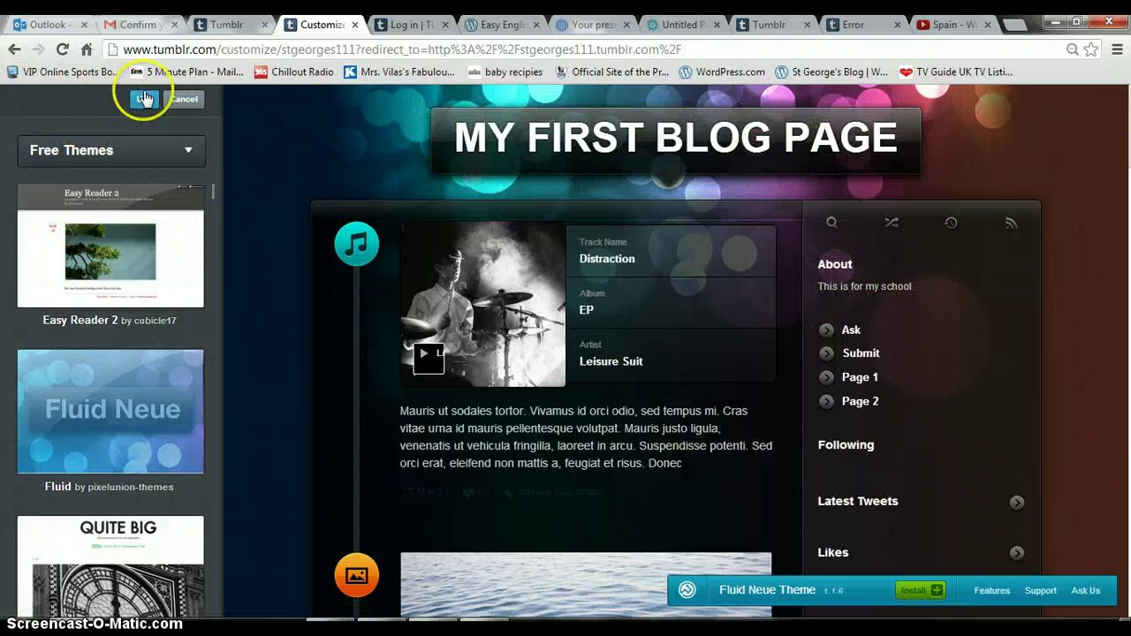
click(145, 102)
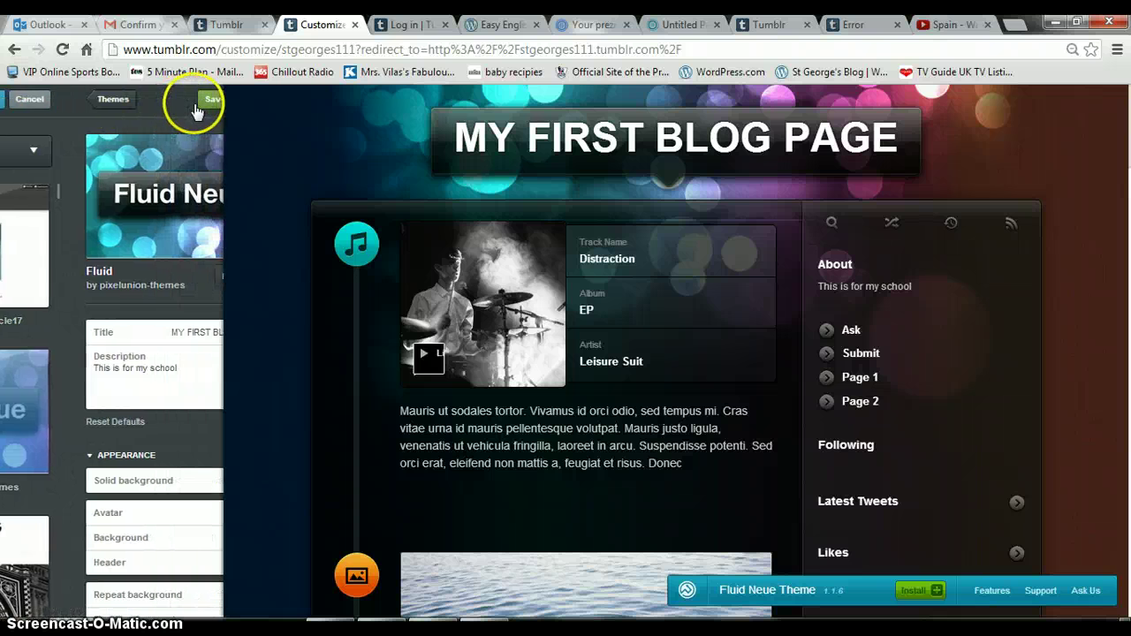
click(200, 103)
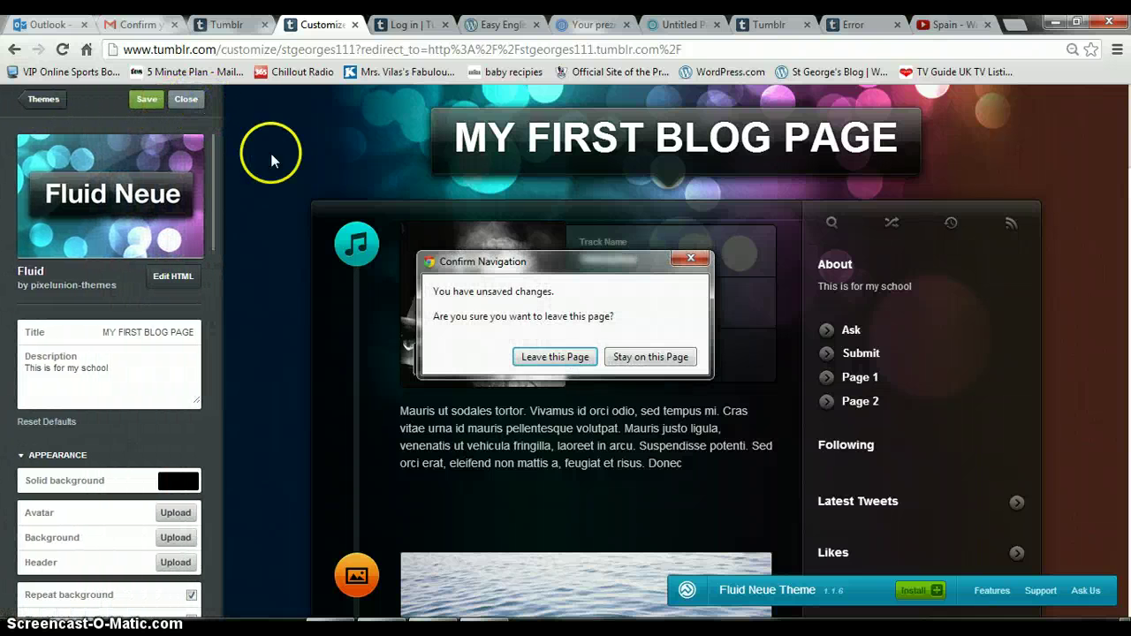
click(572, 359)
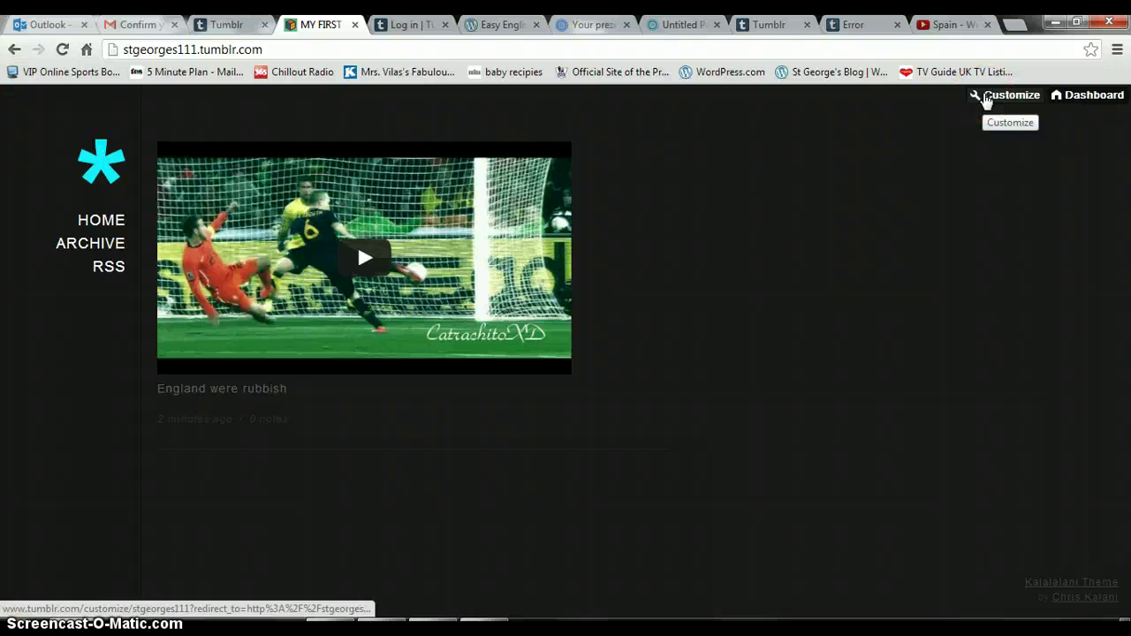
click(985, 98)
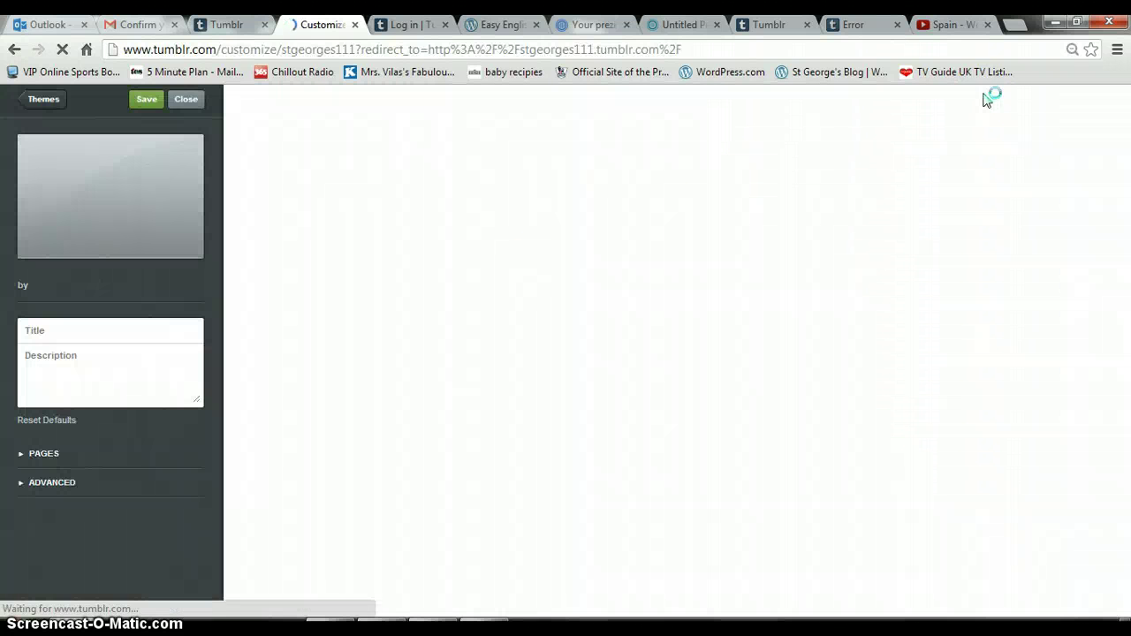
click(658, 197)
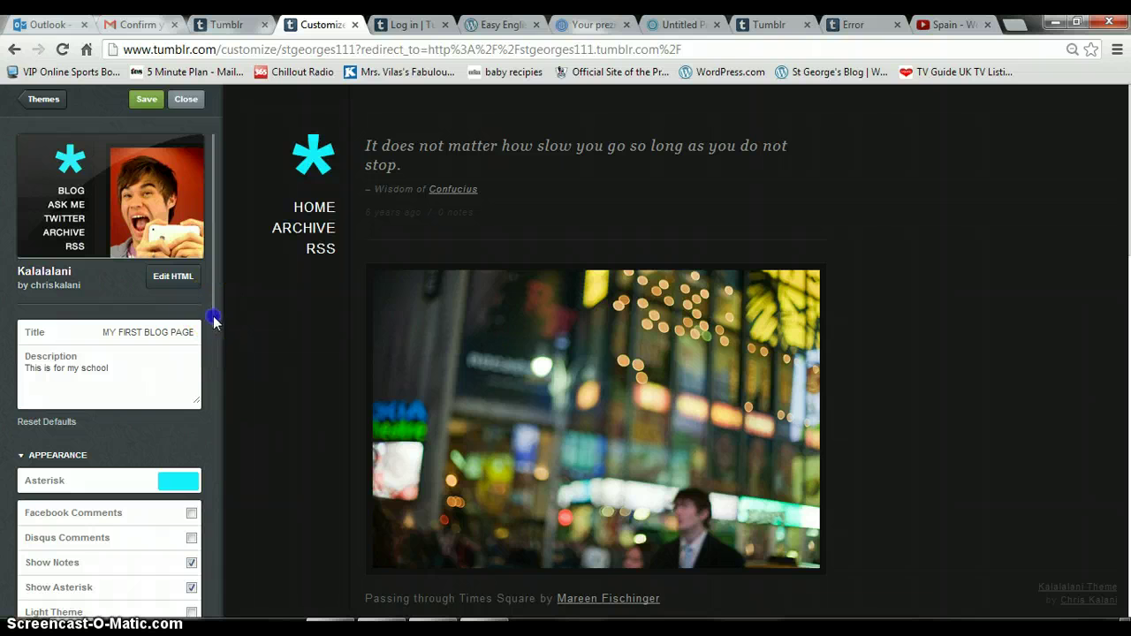
drag(215, 333, 216, 385)
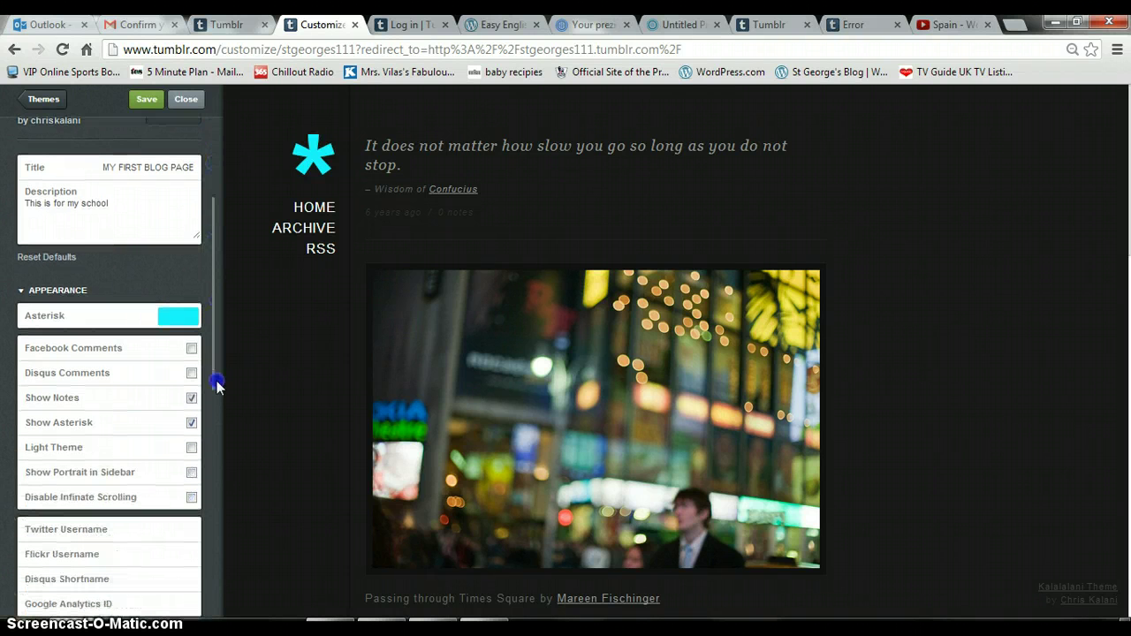
click(183, 103)
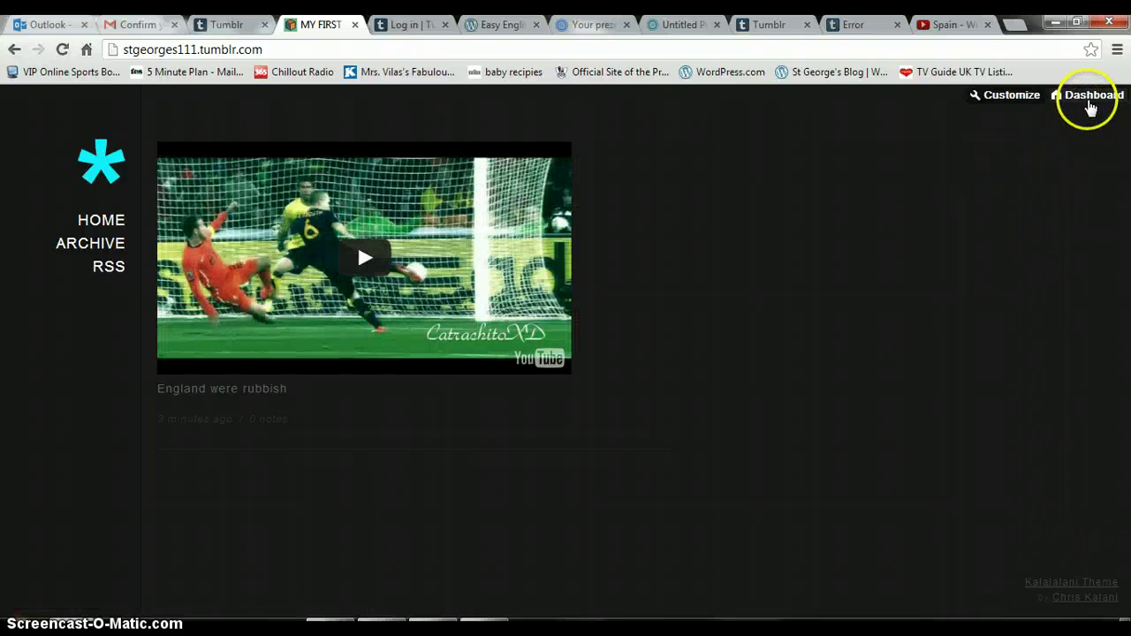
click(1089, 104)
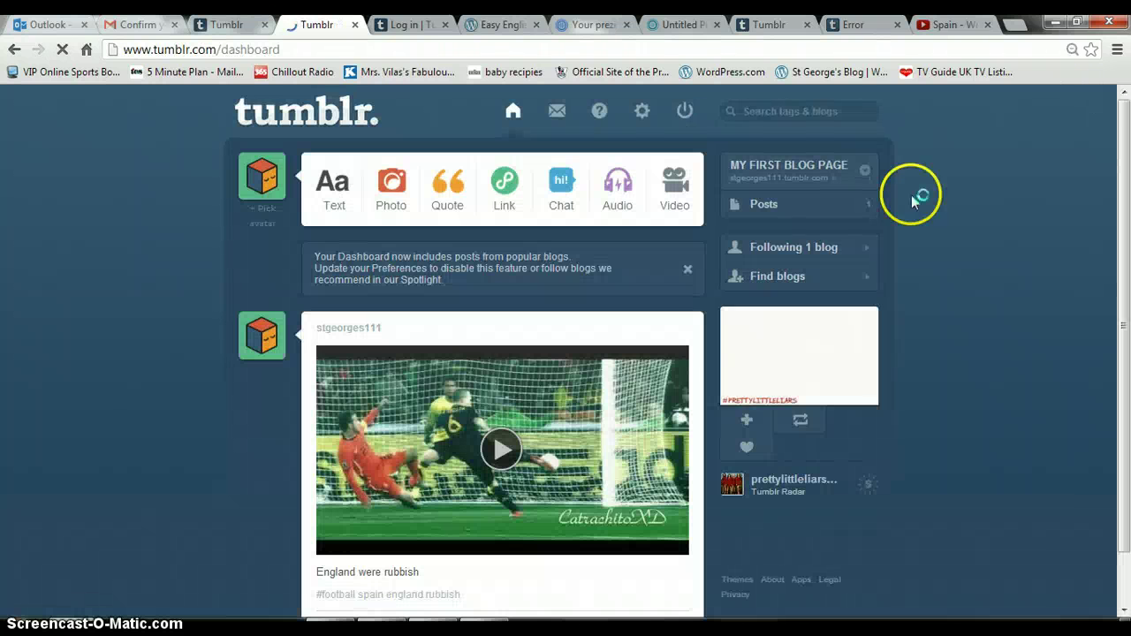
Write a new text post titled 'My second blog' with body 'Hi. I am a test.'.
click(347, 200)
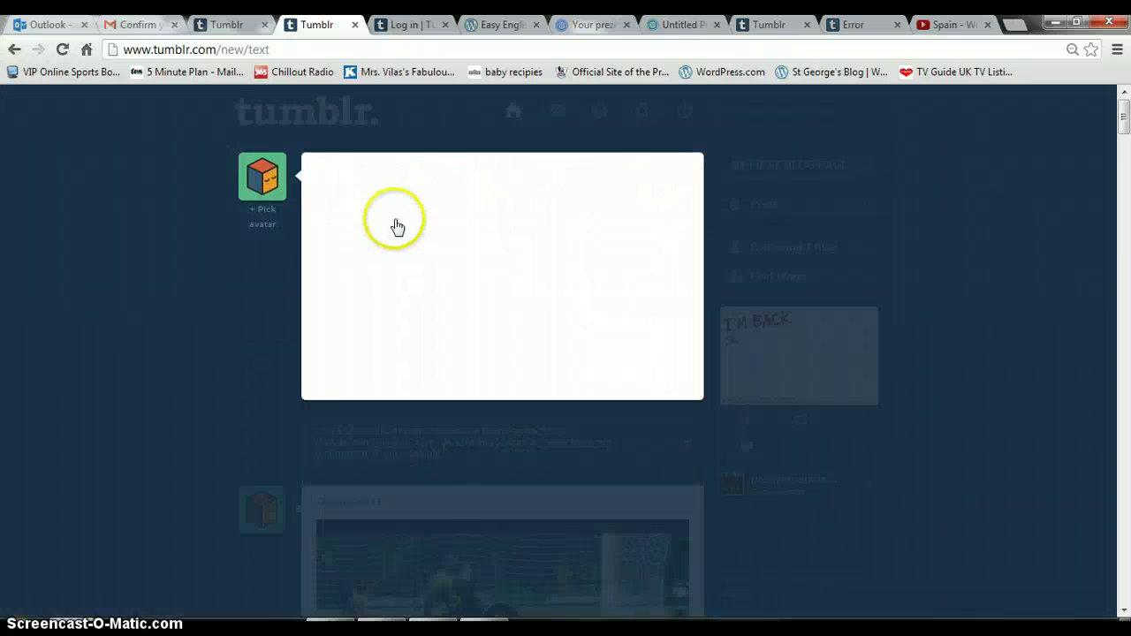
click(372, 206)
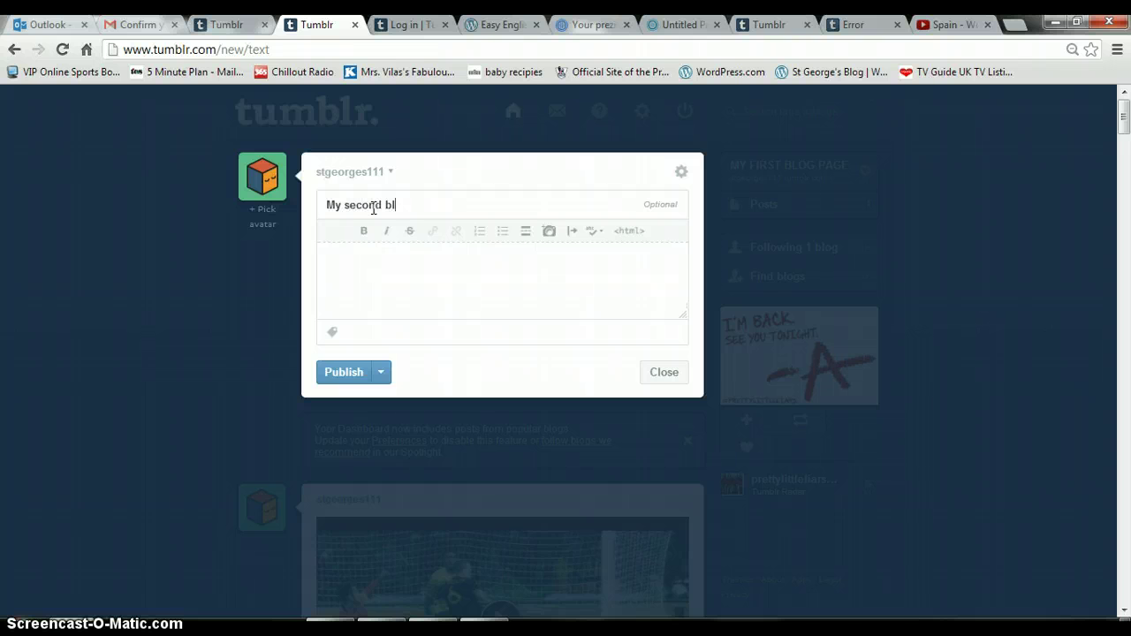
click(406, 200)
text(. I am a test.)
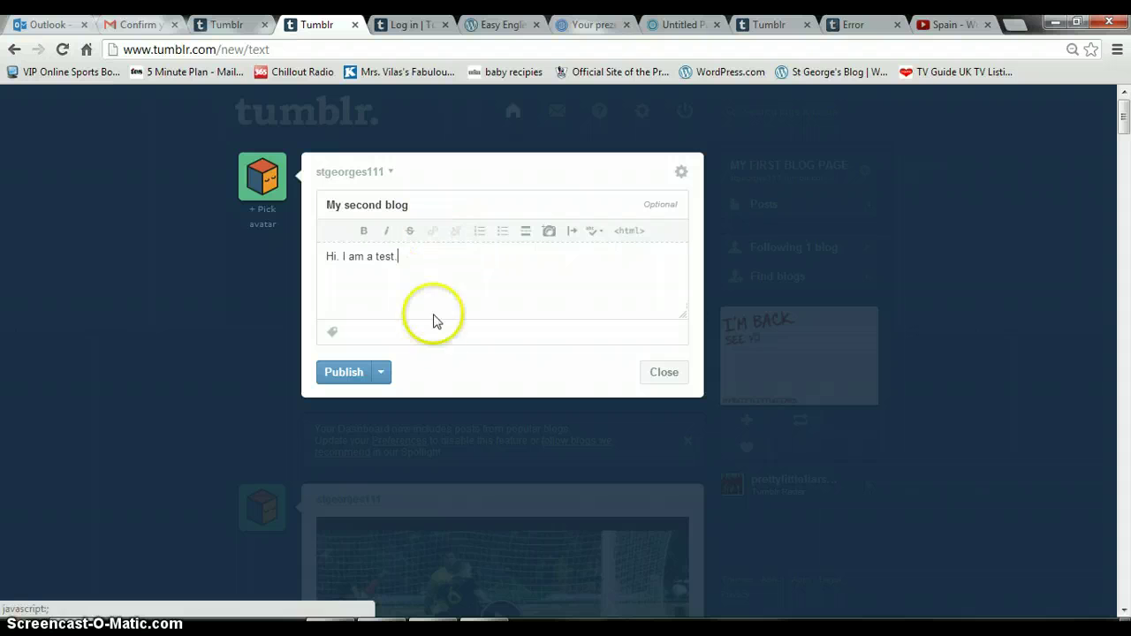
Tag the post 'second', publish it, and view the blog in a new tab.
click(357, 335)
text(second)
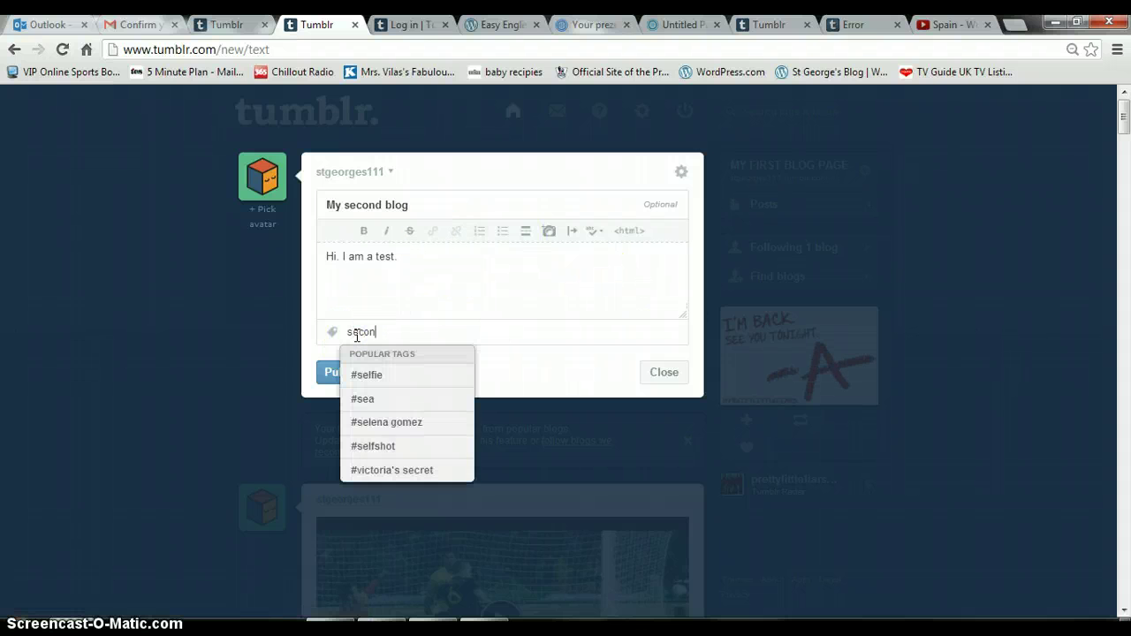
click(324, 378)
click(323, 379)
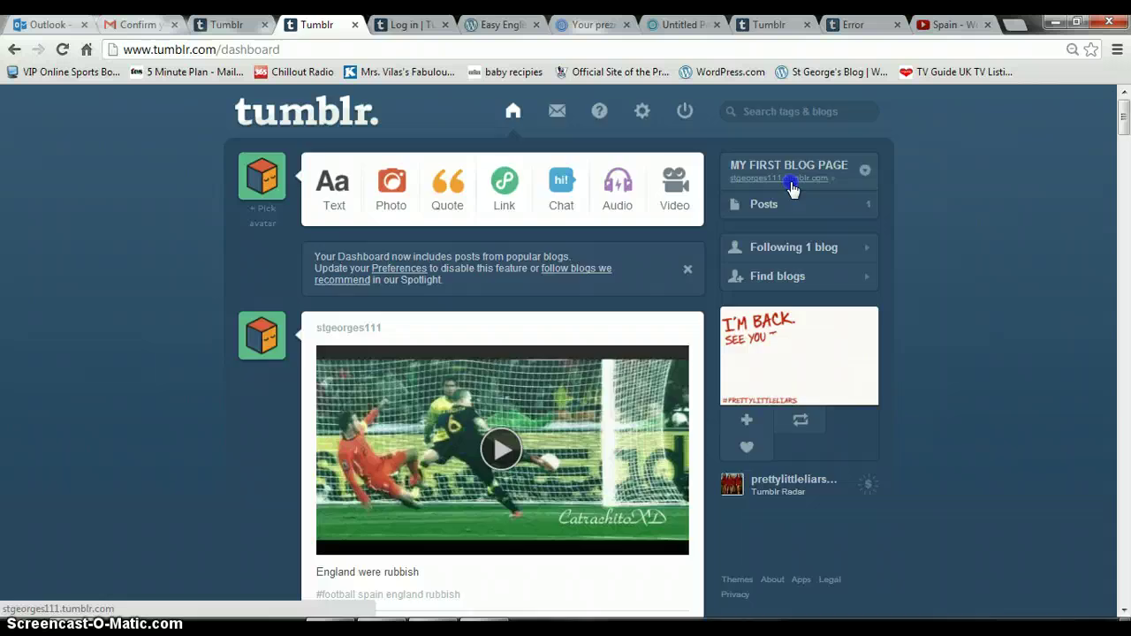
click(792, 184)
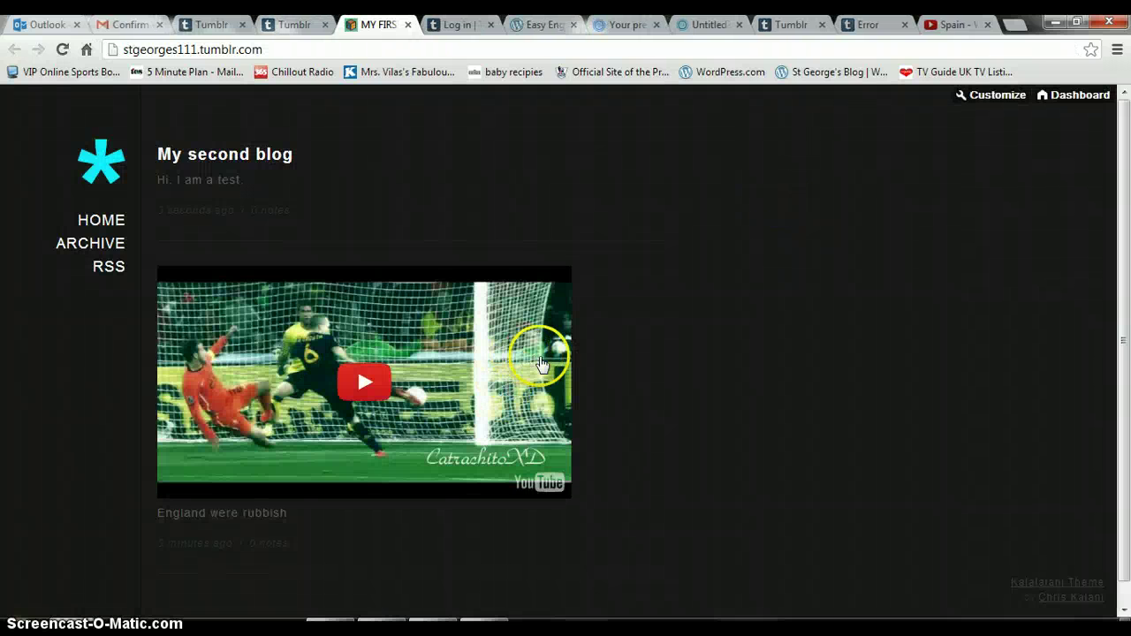
Return to the dashboard, where 'My second blog' now tops the feed.
click(1066, 97)
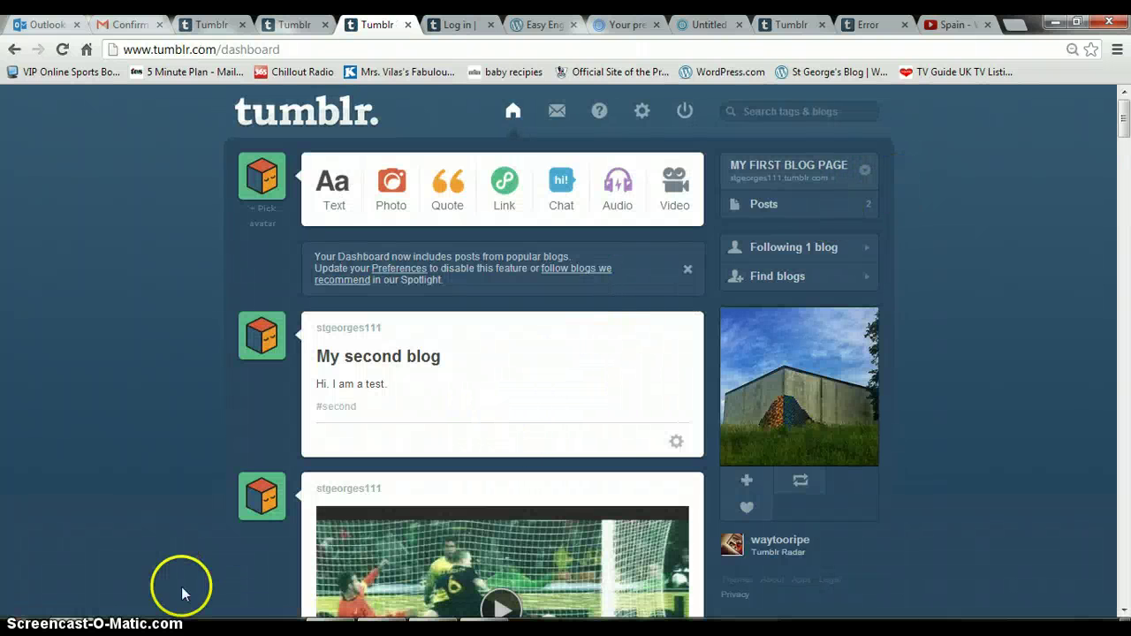
click(678, 444)
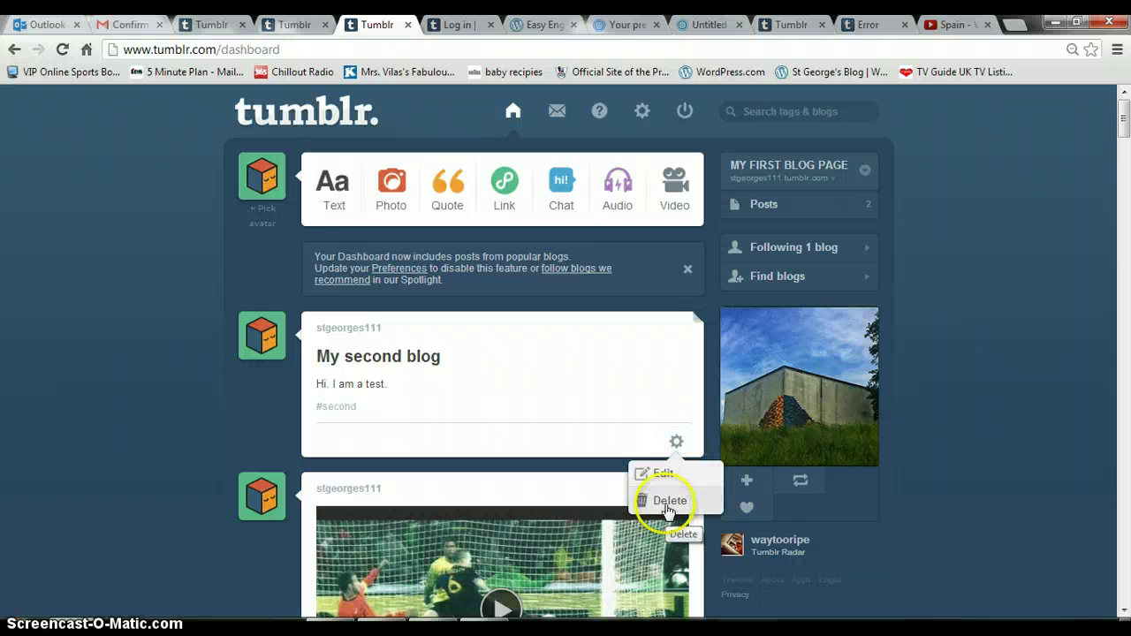
click(658, 474)
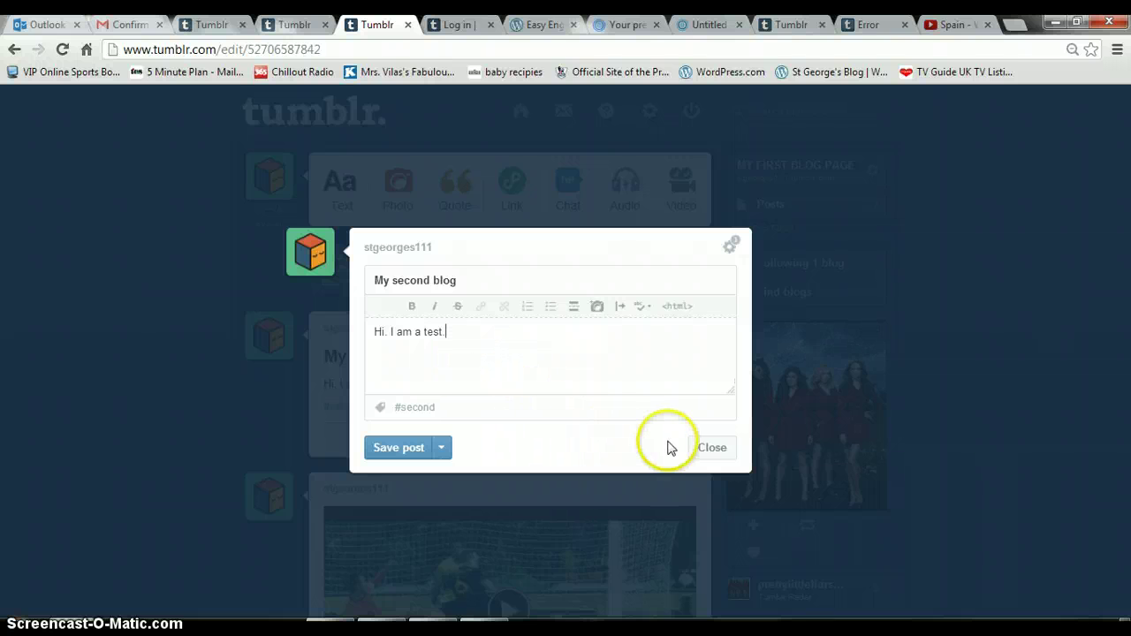
click(712, 447)
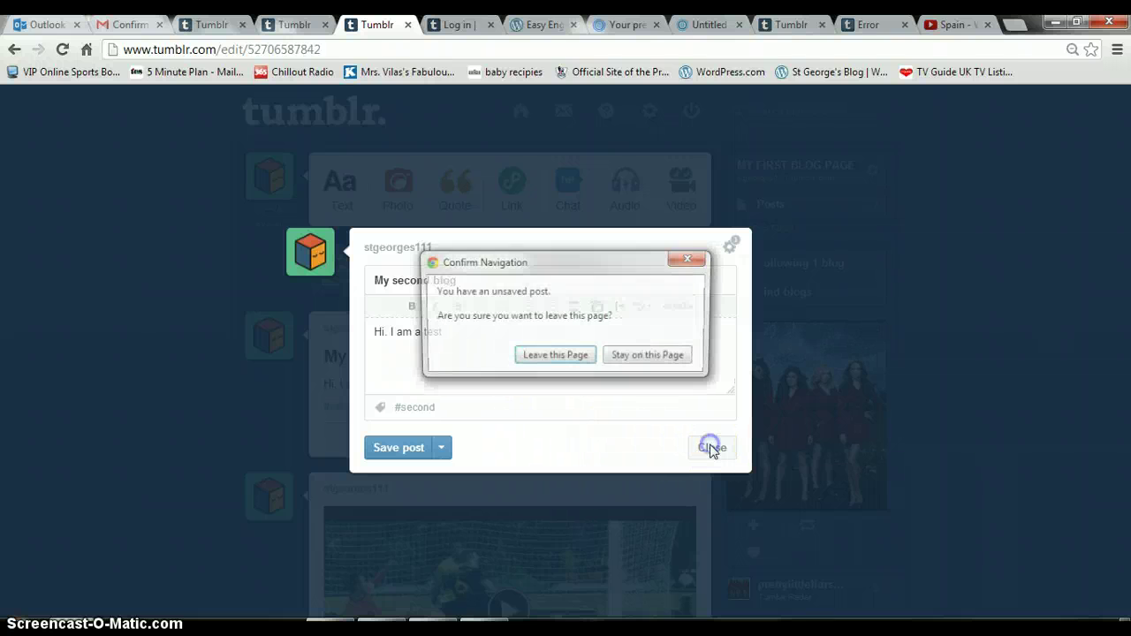
click(556, 357)
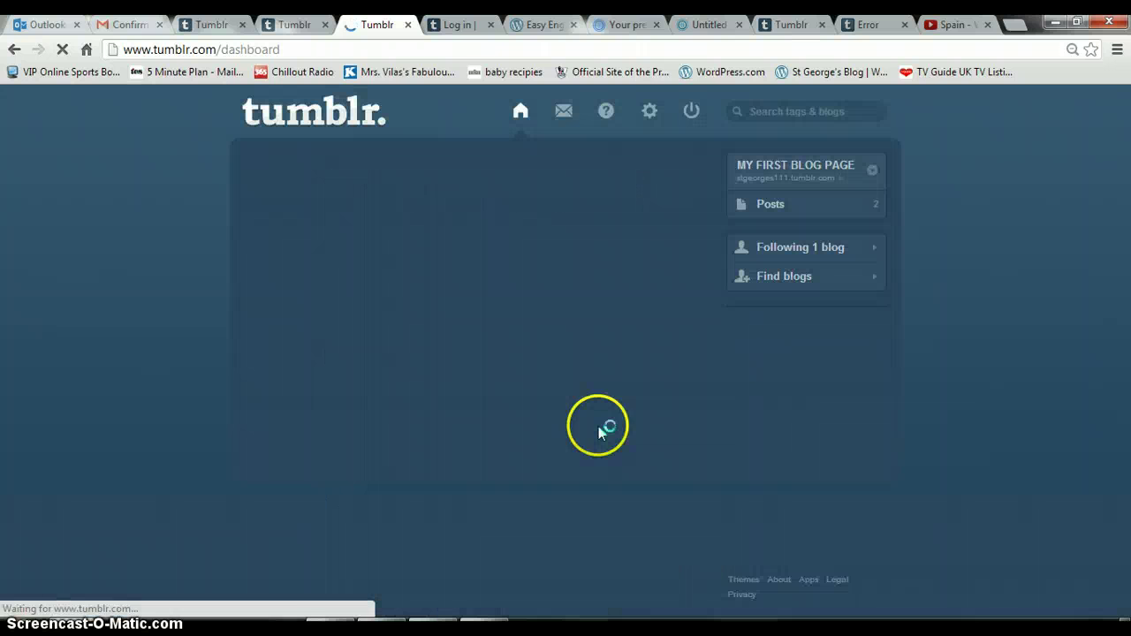
click(1124, 609)
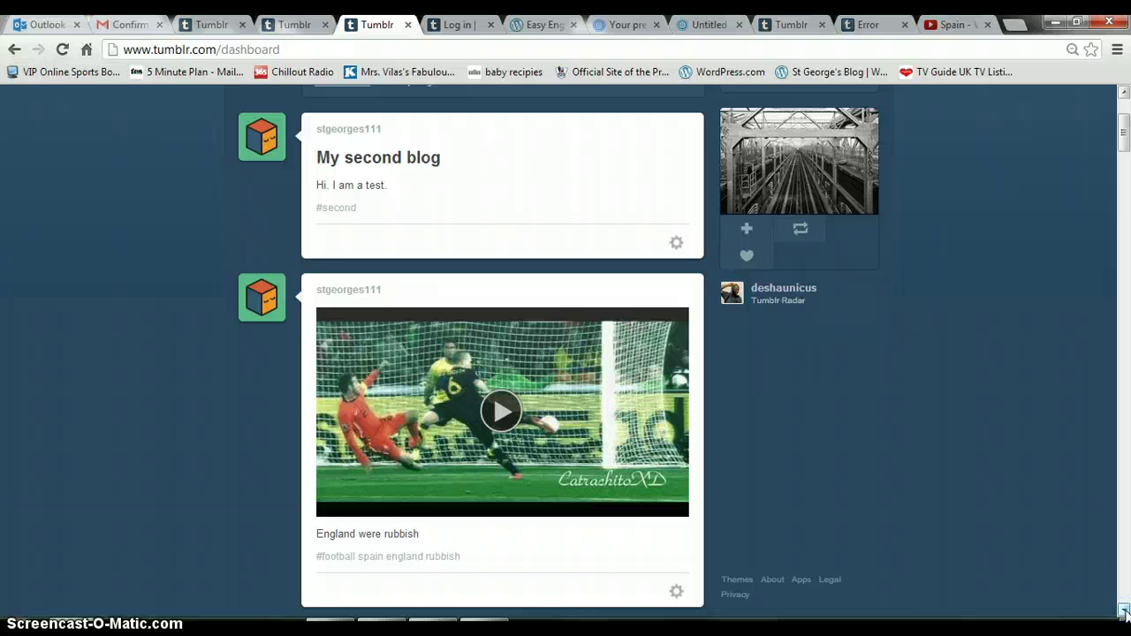
drag(1122, 143, 1124, 450)
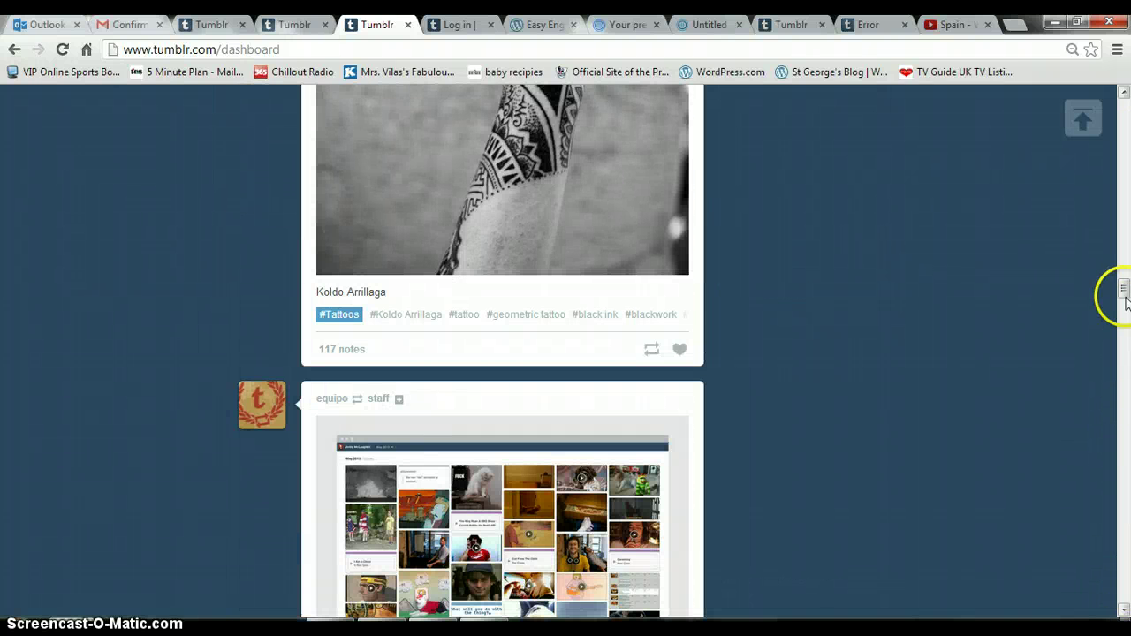
drag(1123, 294, 1123, 99)
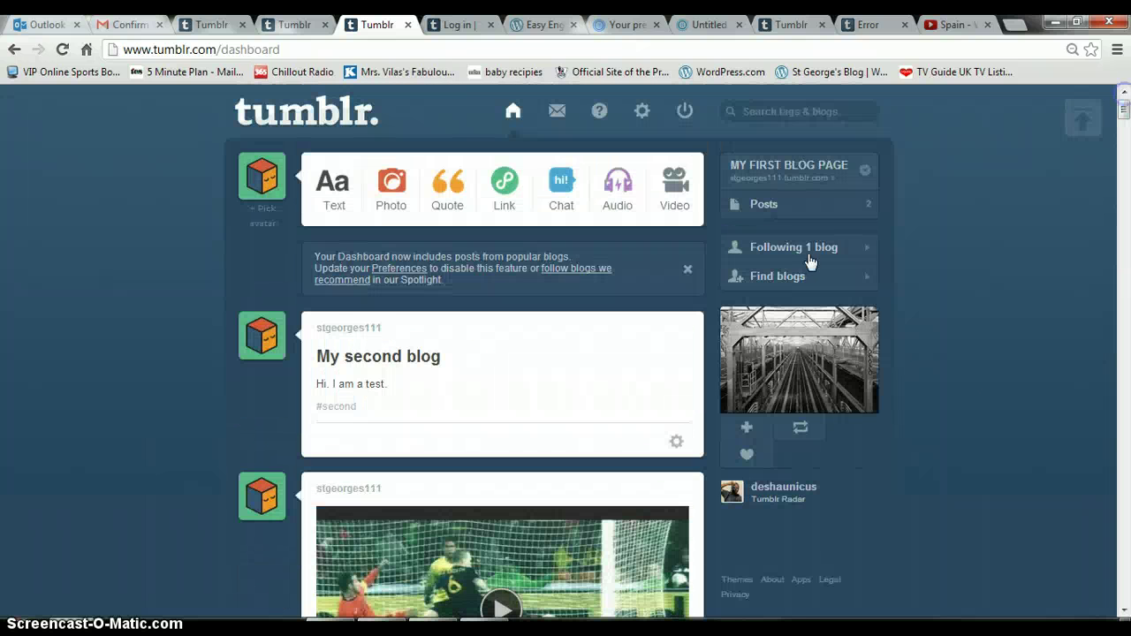